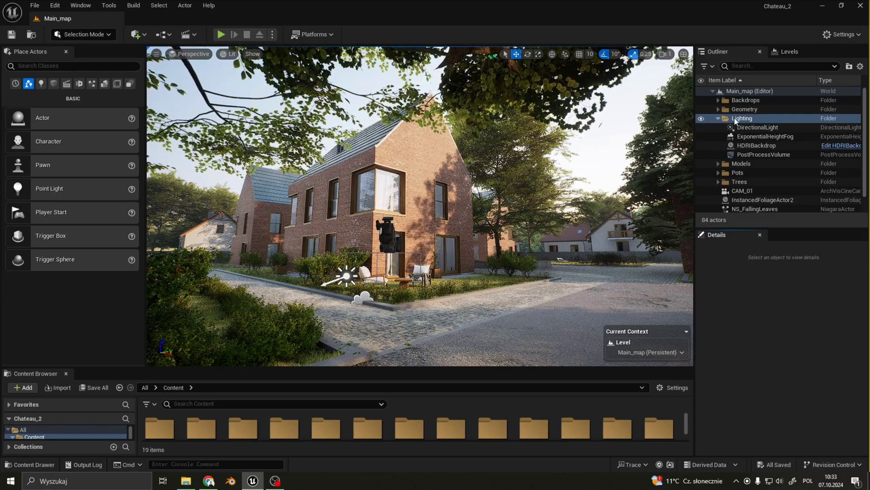
Hide the DirectionalLight, ExponentialHeightFog and PostProcessVolume in the Lighting folder, leaving only the HDRIBackdrop visible.
click(701, 127)
click(701, 136)
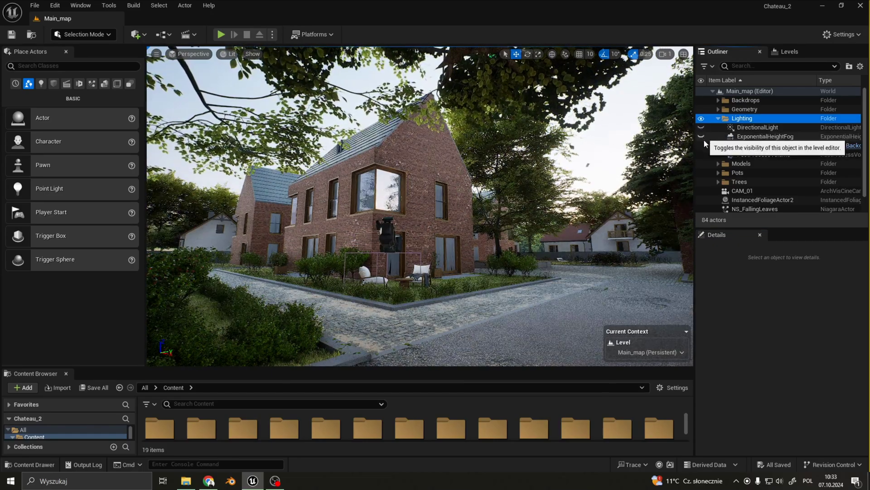
click(701, 155)
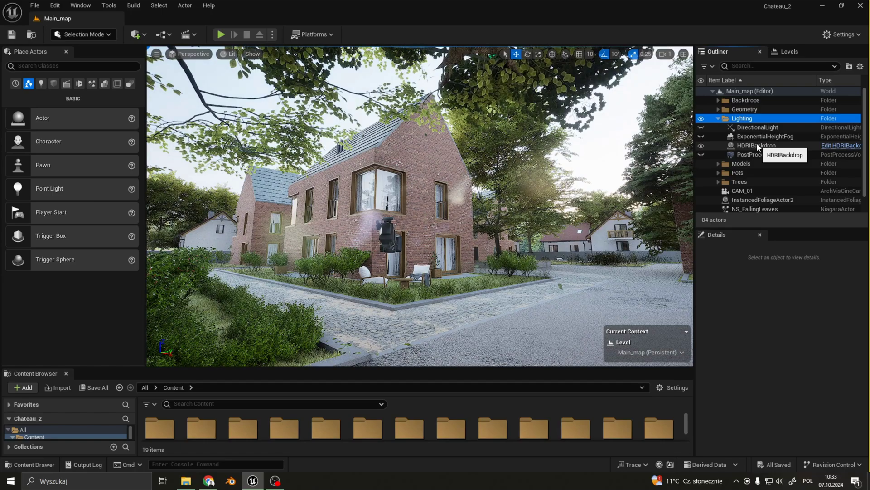
Try an HDRIBackdrop intensity of 10, and set it back to 600.
click(757, 146)
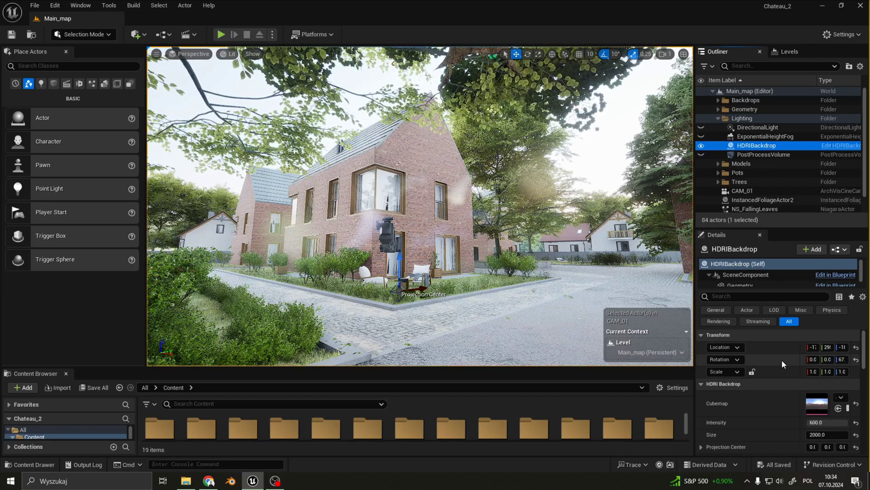
mouse_move(833, 423)
mouse_down()
mouse_move(812, 423)
mouse_move(840, 422)
mouse_up()
click(832, 423)
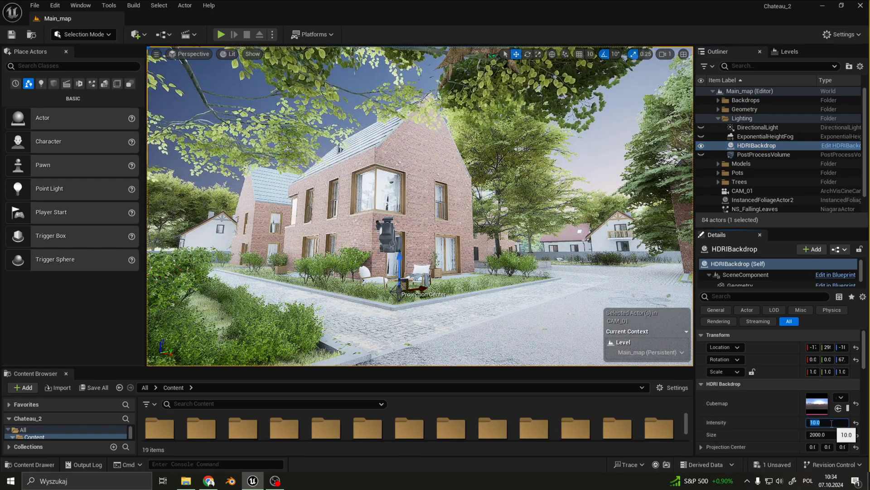
text(600)
key(Return)
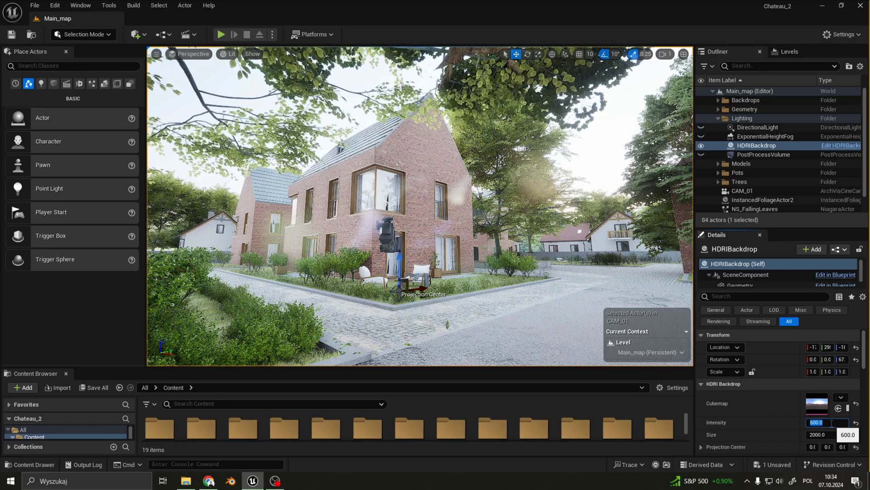
Toggle the PostProcessVolume and DirectionalLight visibility to compare their effects, and show all the Lighting actors again.
click(701, 155)
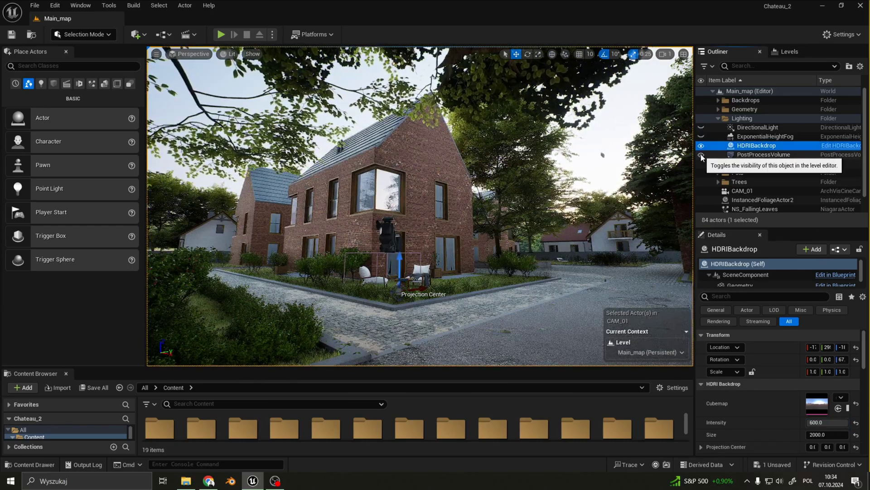
click(700, 155)
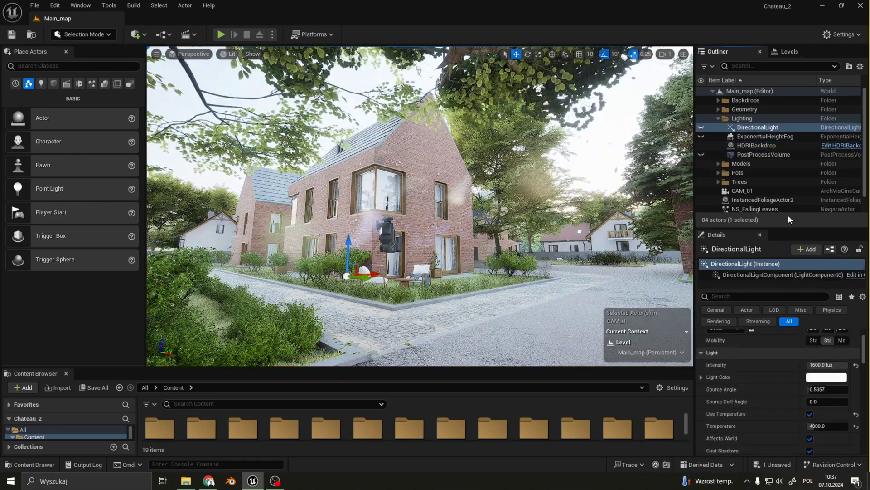
click(702, 128)
click(701, 128)
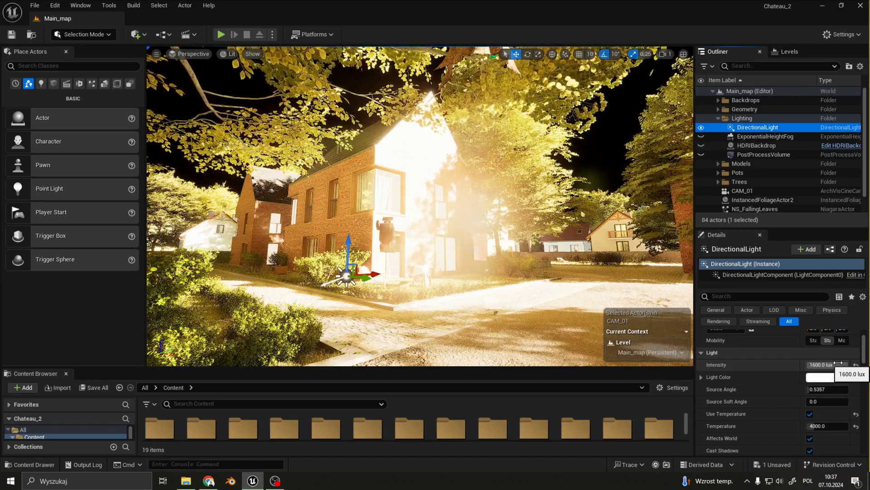
click(701, 155)
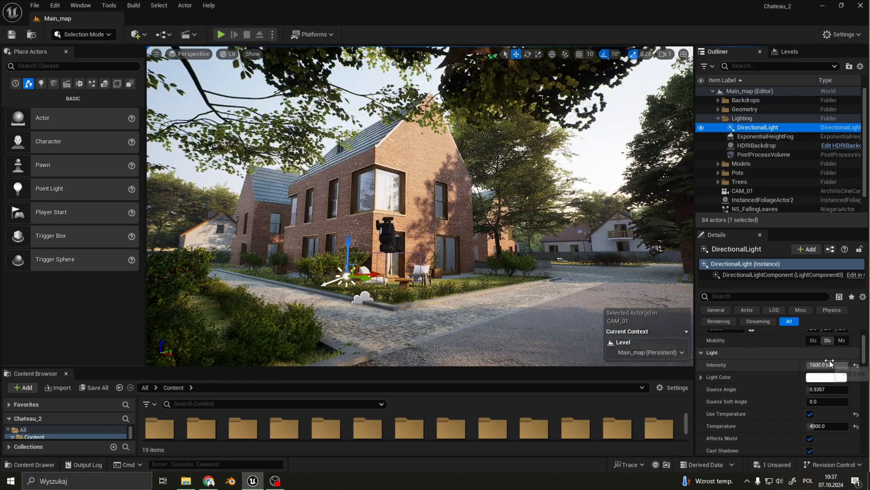
Try DirectionalLight intensities of 200 and 3000 lux, and set the intensity back to 1600 lux.
click(830, 364)
text(200)
key(Return)
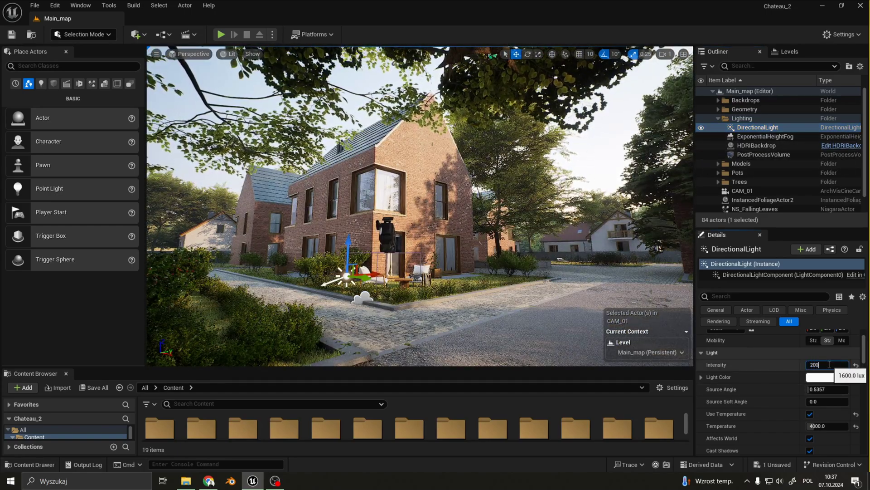
text(1600)
key(Return)
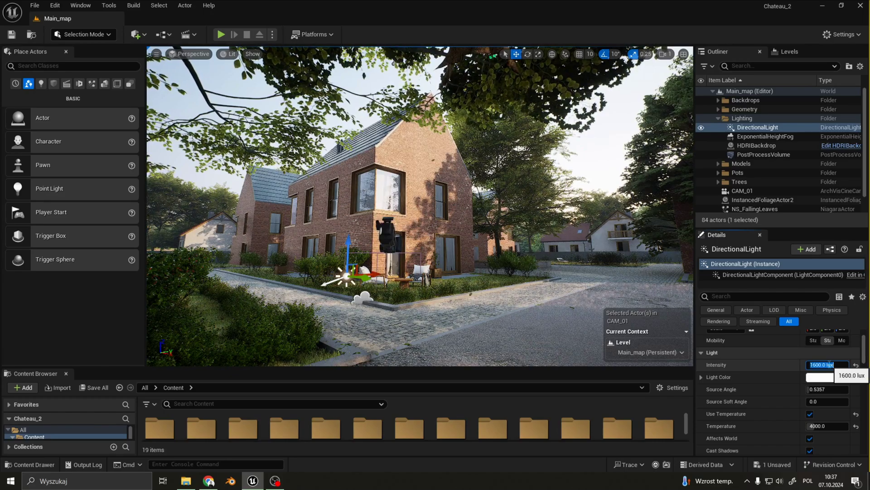
text(3000)
key(Return)
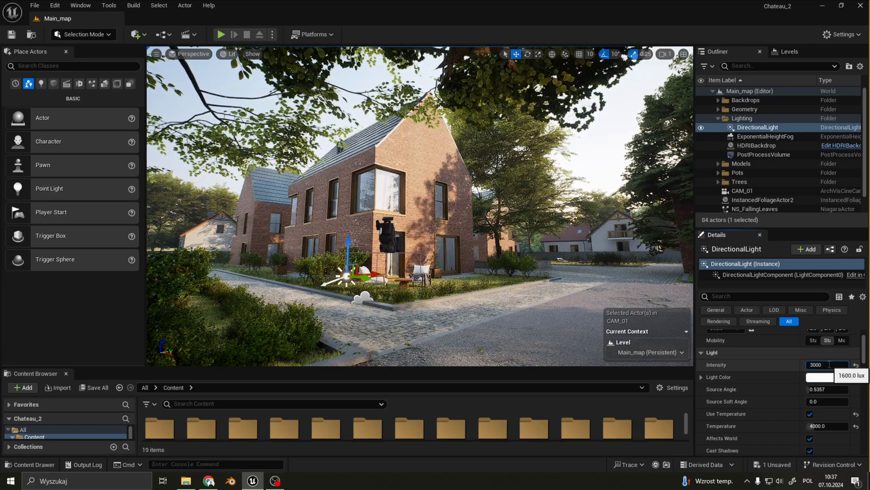
text(16)
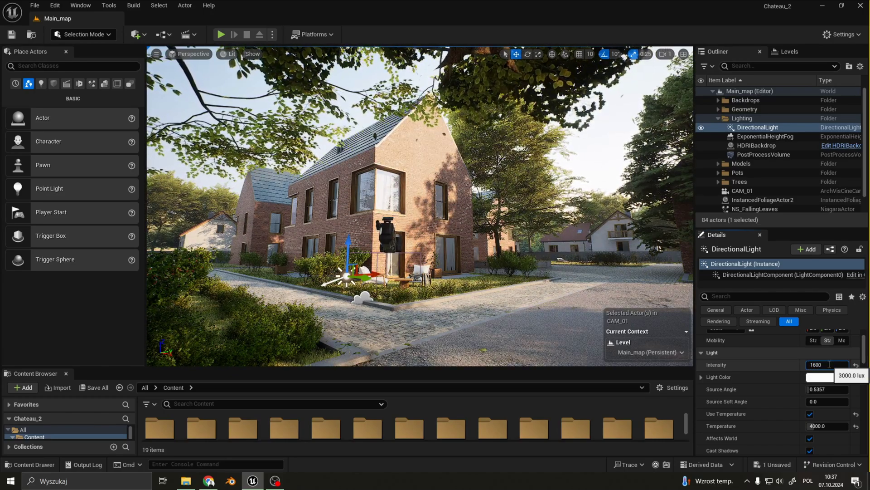
text(00)
key(Return)
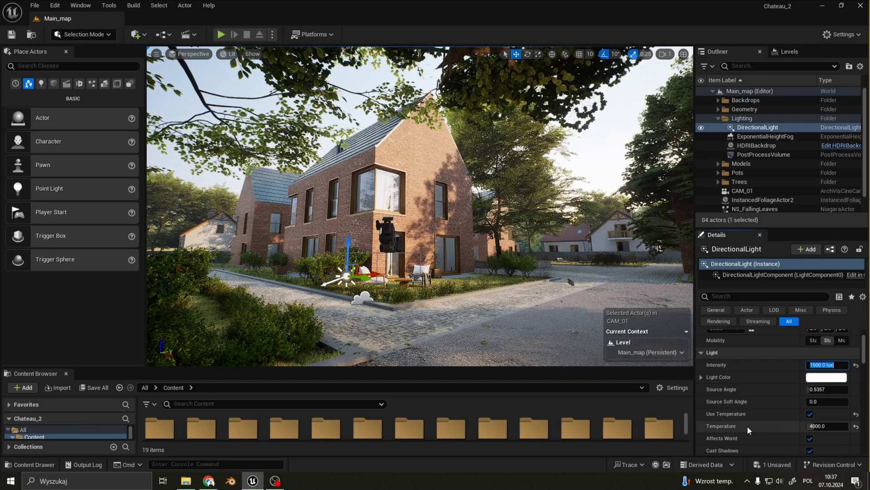
Hide the ExponentialHeightFog and show it again to compare the scene with and without fog.
click(760, 139)
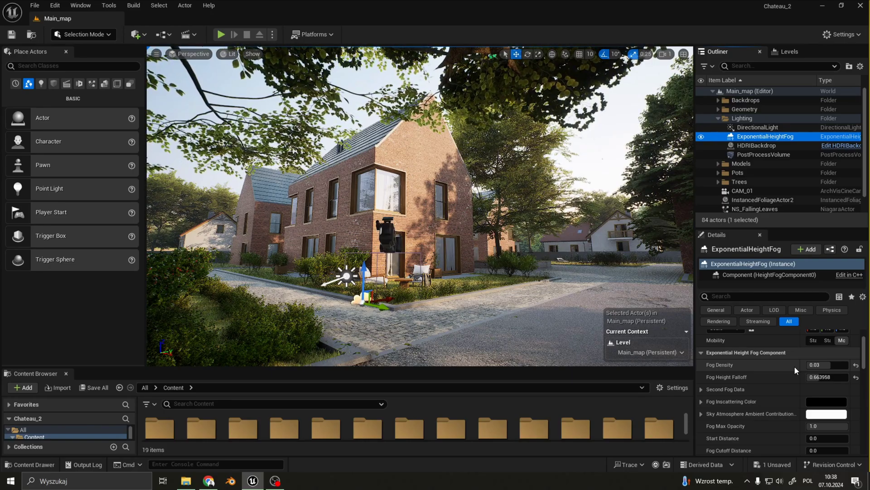
click(701, 137)
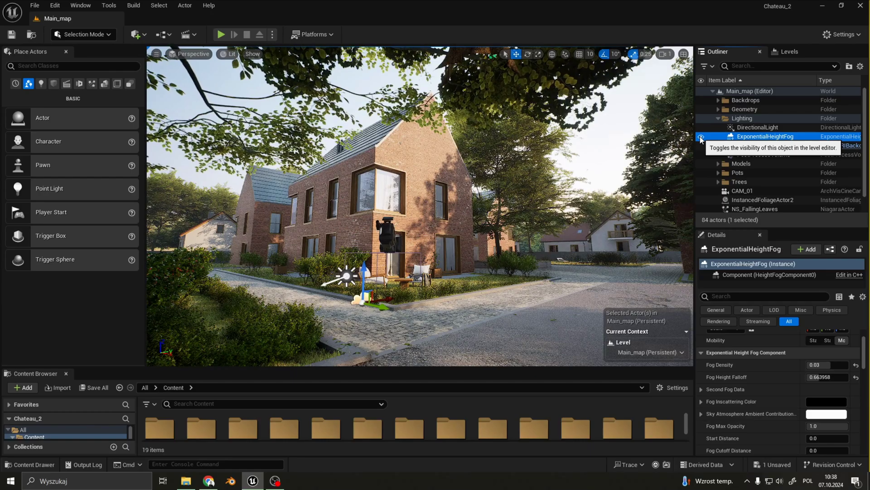
click(701, 137)
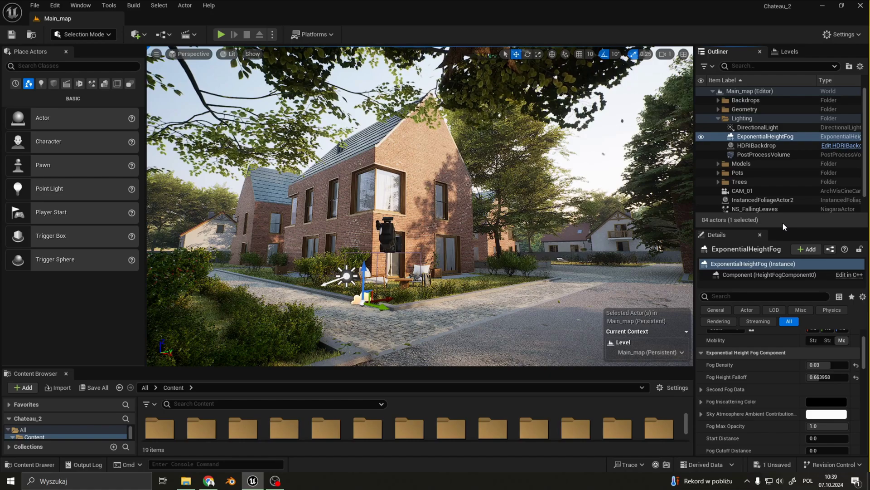
Try exposure compensation values of 0.6 and 2 on the PostProcessVolume, and set it back to 1.
click(779, 154)
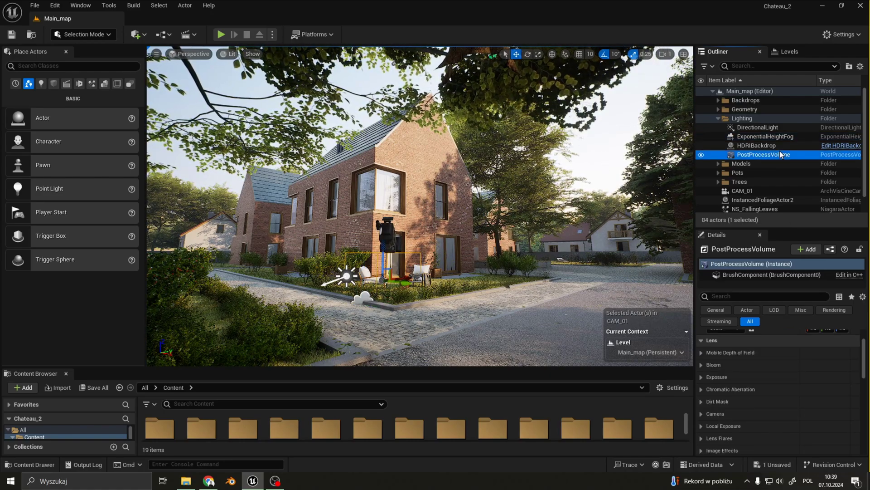
click(707, 378)
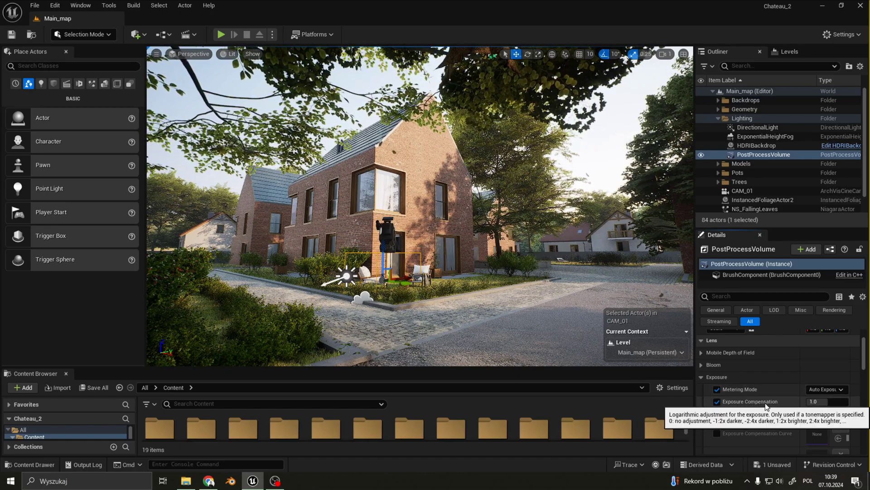
drag(808, 401, 828, 401)
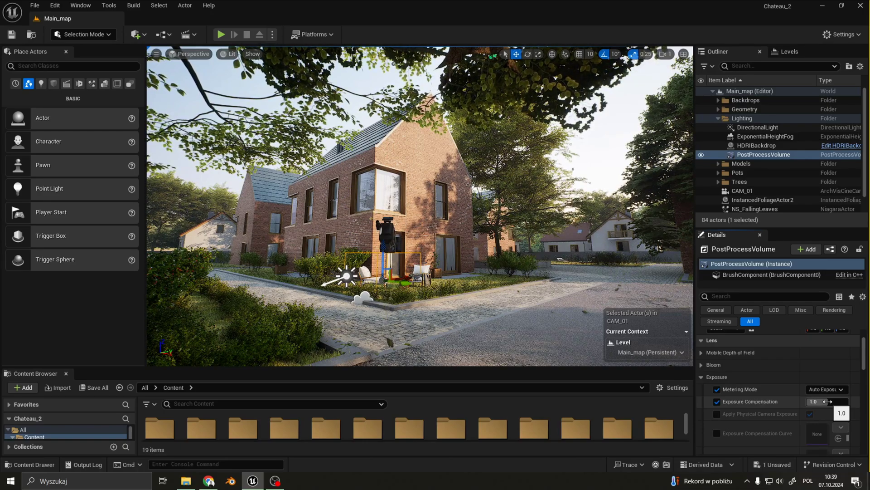
click(828, 401)
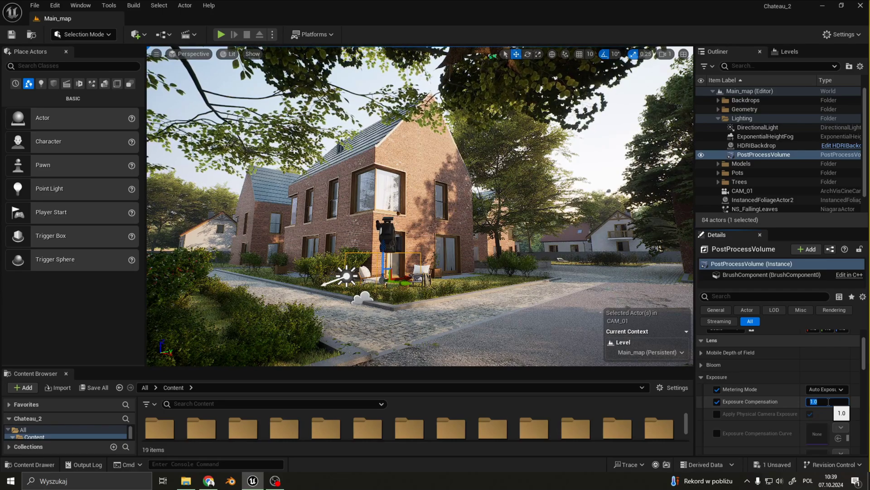
text(0.6)
key(Return)
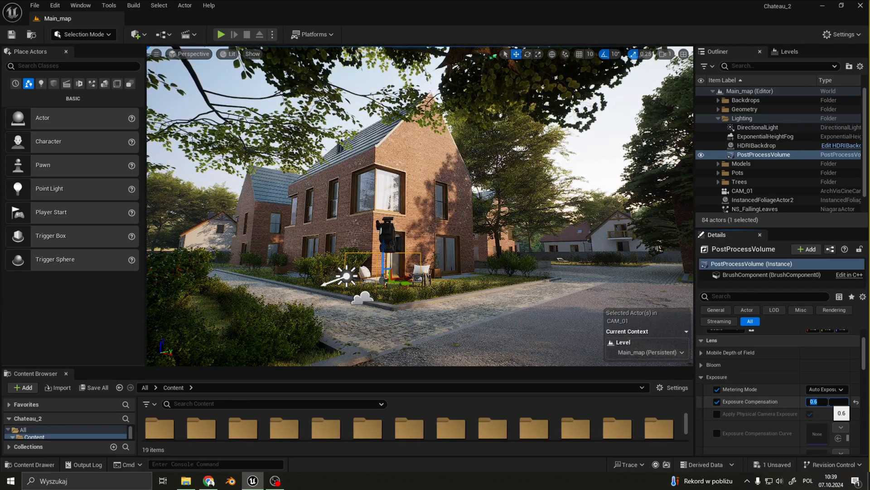
key(Return)
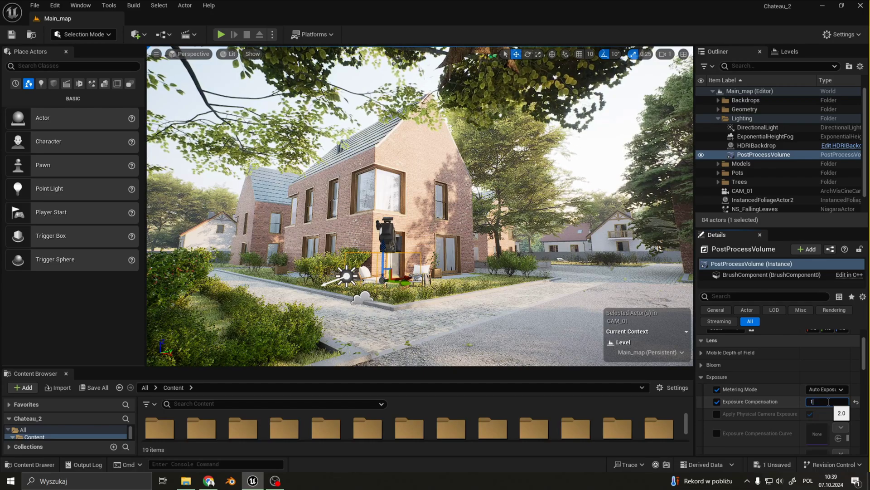
text(1)
key(Return)
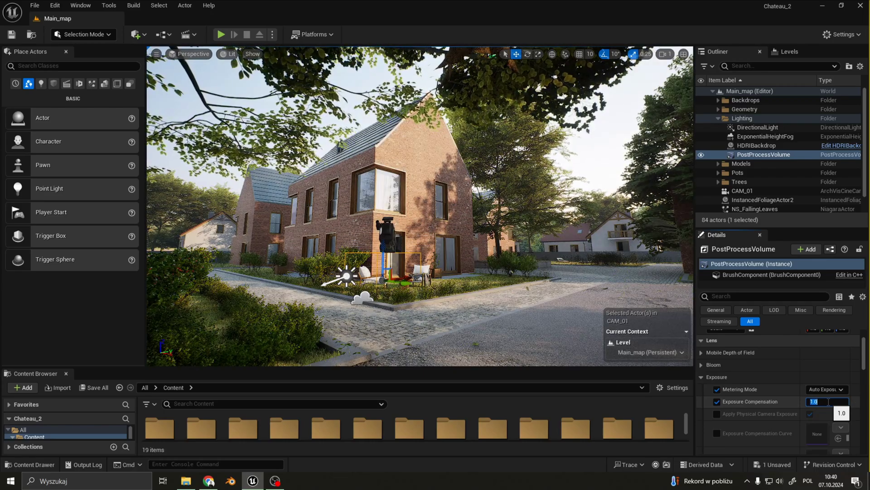
Examine the PostProcessVolume's Min and Max EV100 and its chromatic aberration settings.
scroll(776, 393, down, 2)
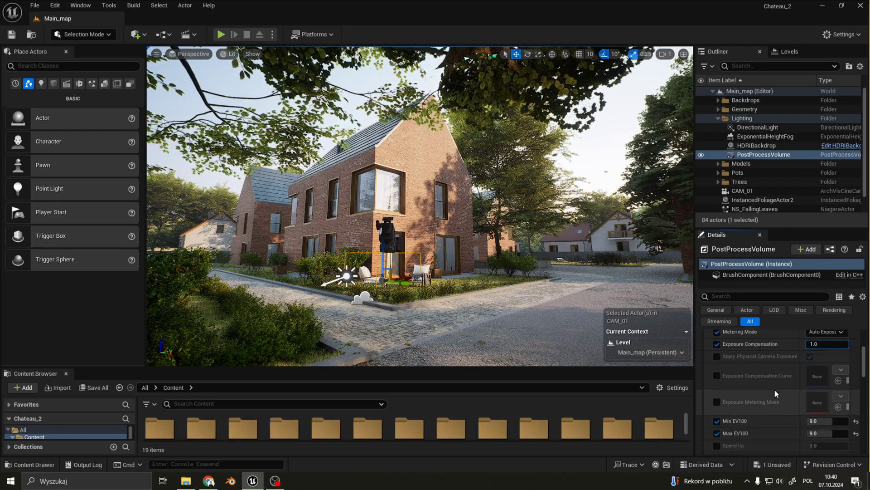
scroll(773, 393, down, 2)
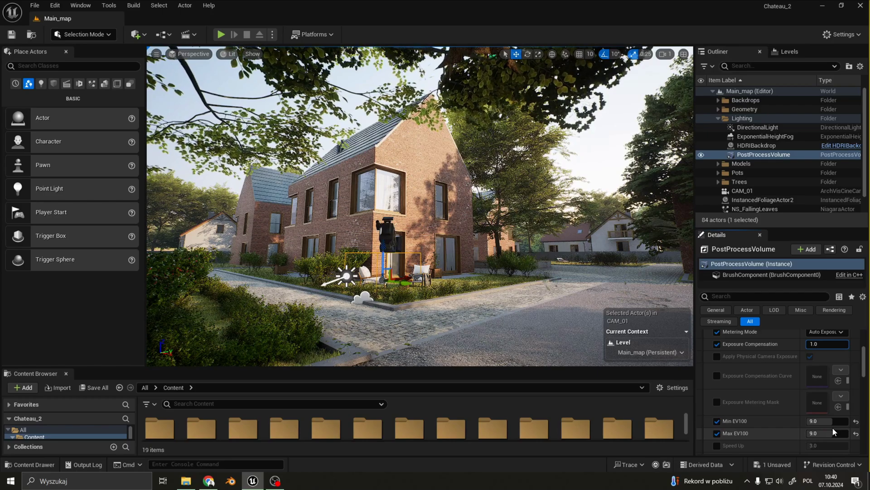
scroll(752, 416, down, 3)
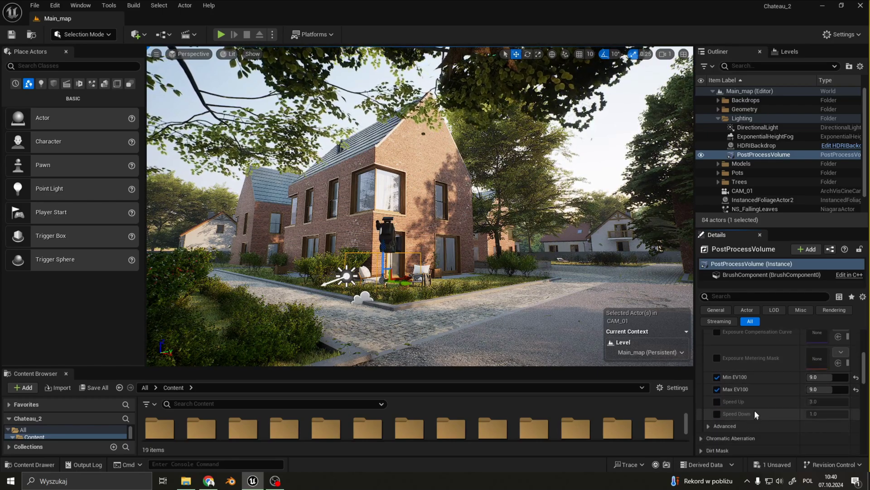
scroll(754, 410, down, 3)
click(703, 395)
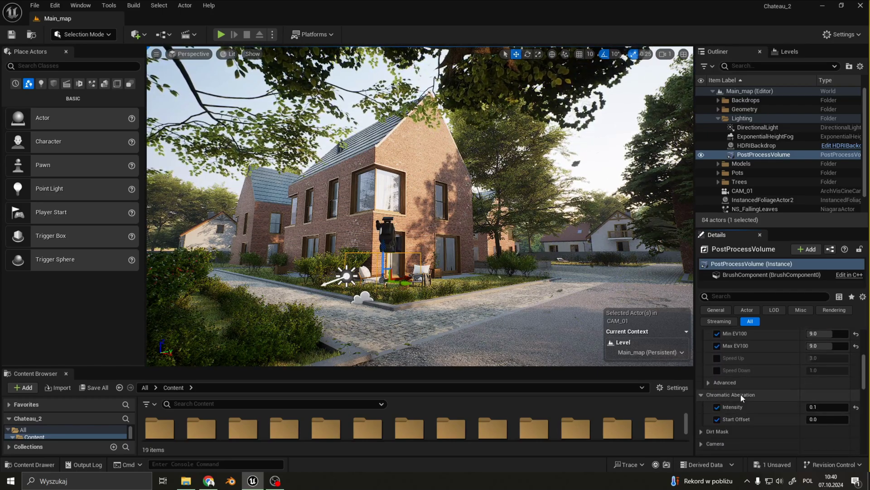
click(704, 395)
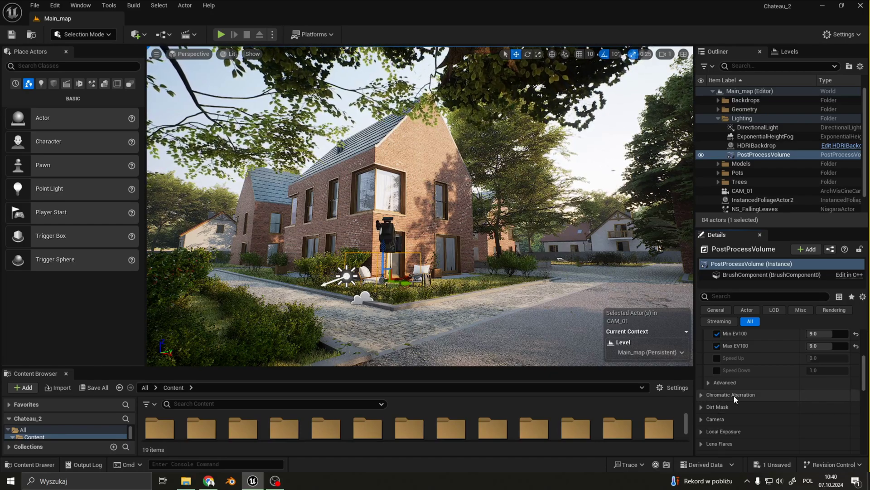
Try a local exposure shadow contrast of 1 on the PostProcessVolume, and set it back to 0.8.
scroll(733, 395, down, 2)
click(720, 403)
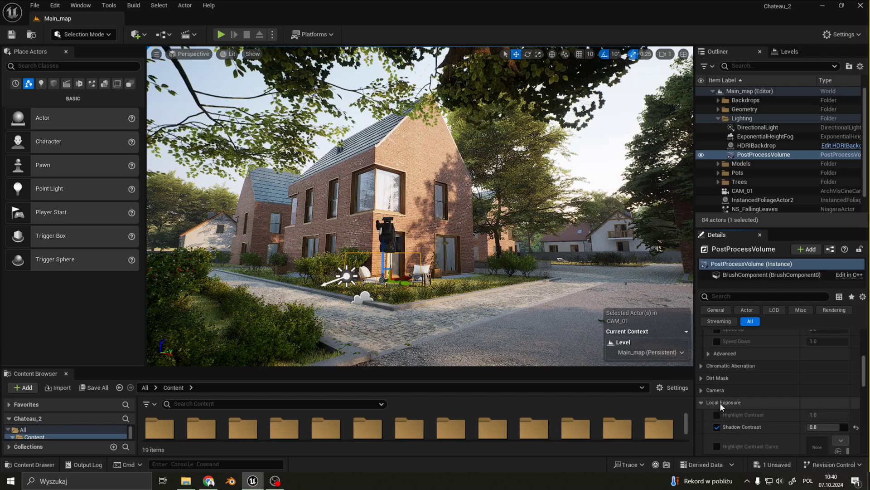
scroll(736, 405, down, 2)
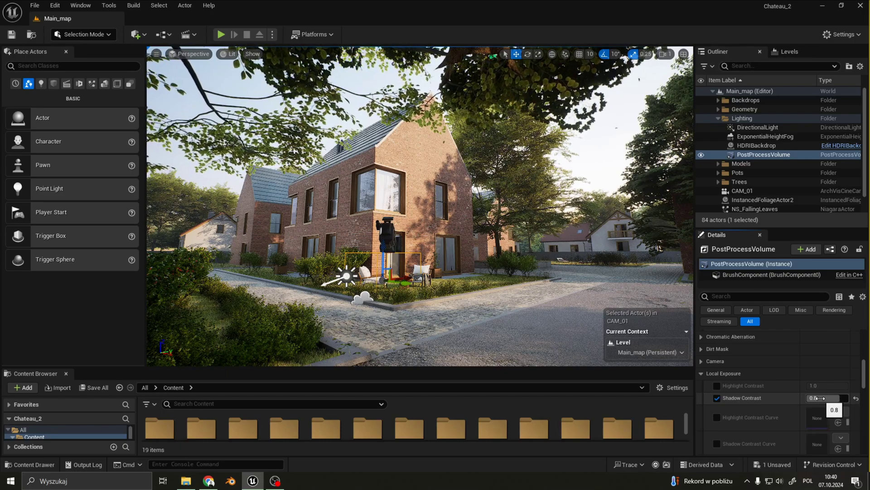
click(837, 398)
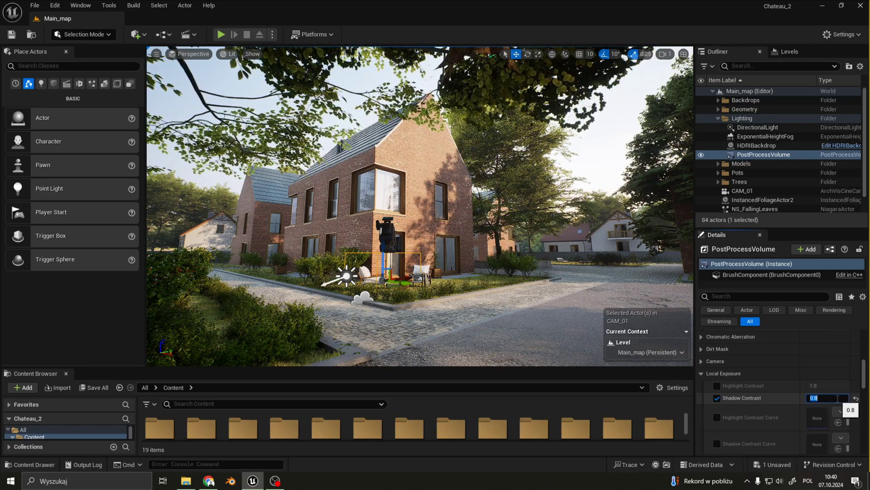
text(1)
key(Return)
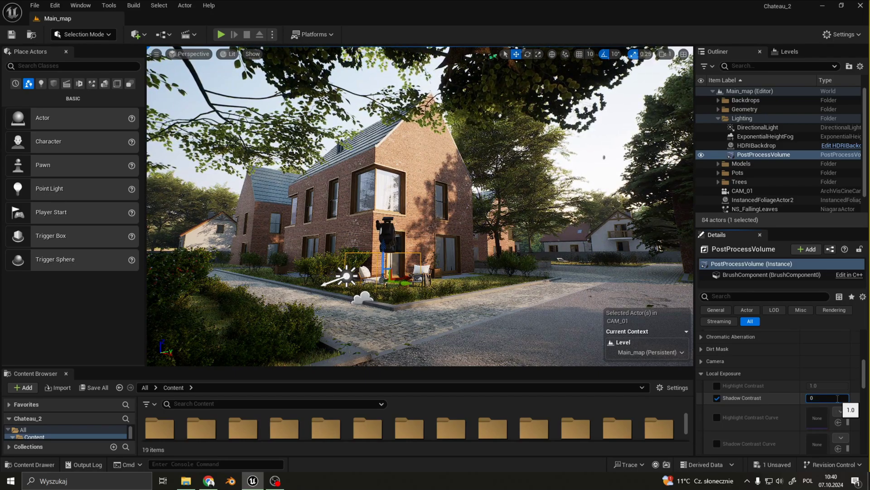
key(Return)
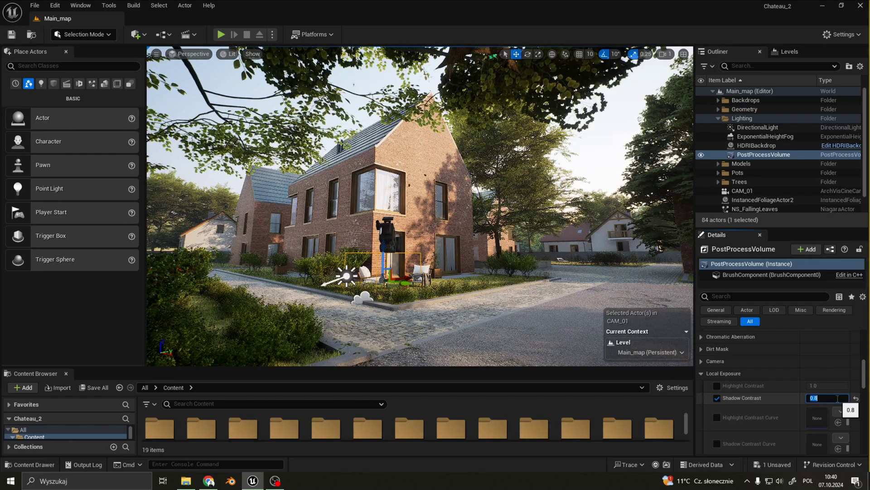
scroll(768, 393, down, 3)
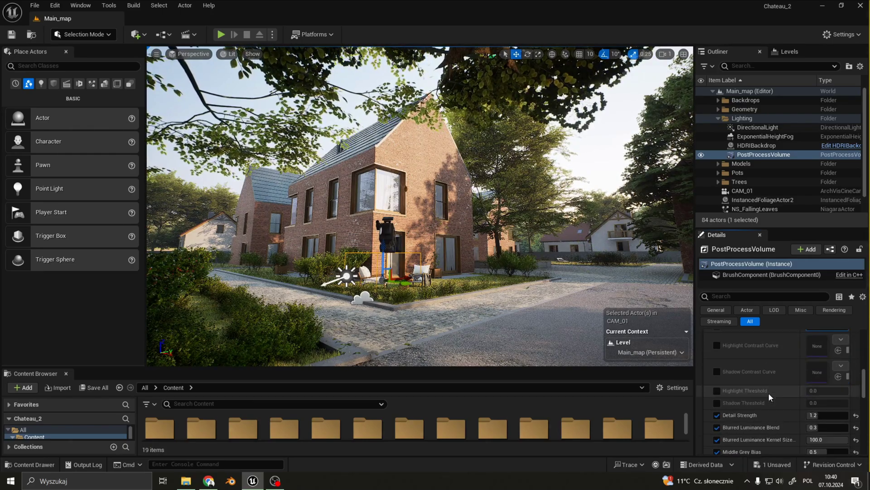
Examine the detail strength, blurred luminance and middle grey bias settings of the PostProcessVolume's local exposure.
scroll(753, 399, down, 1)
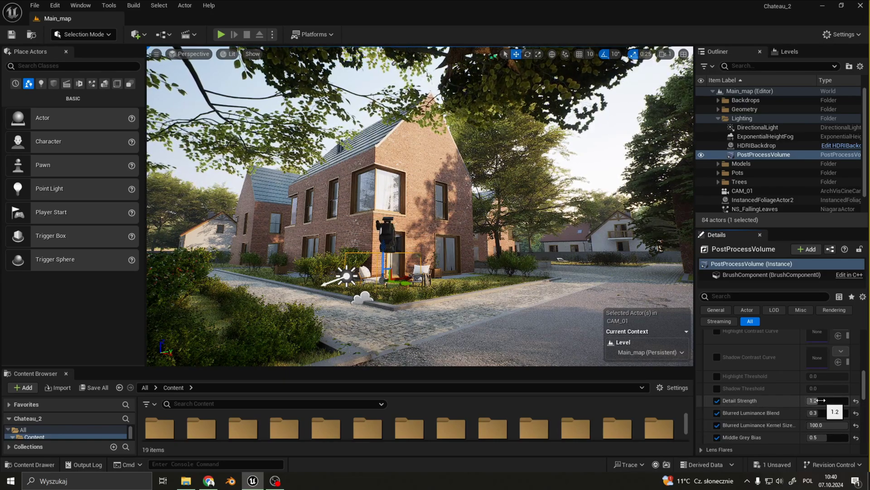
mouse_move(773, 415)
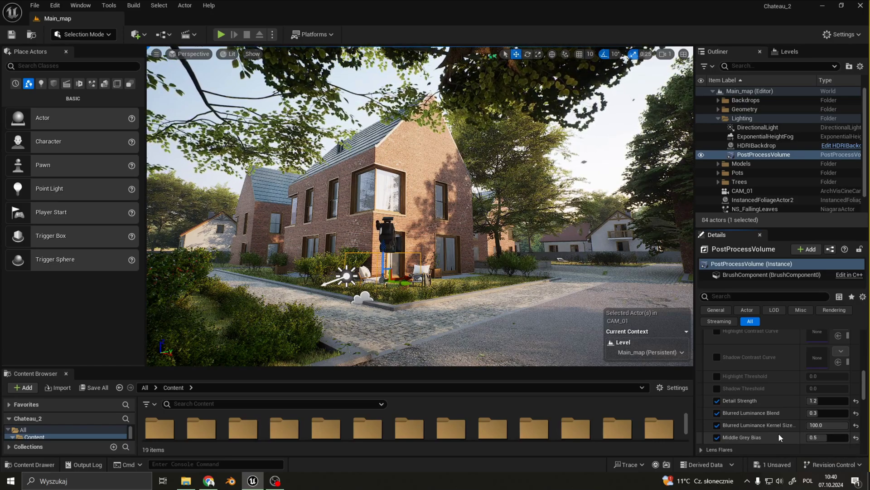
scroll(779, 431, down, 1)
scroll(779, 428, down, 3)
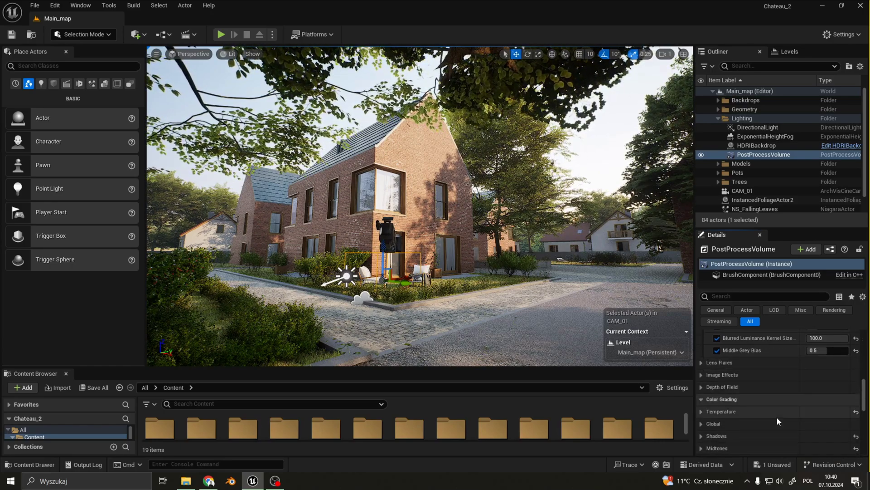
Examine the gamma and gain values of the midtones in the PostProcessVolume's color grading.
scroll(727, 397, down, 1)
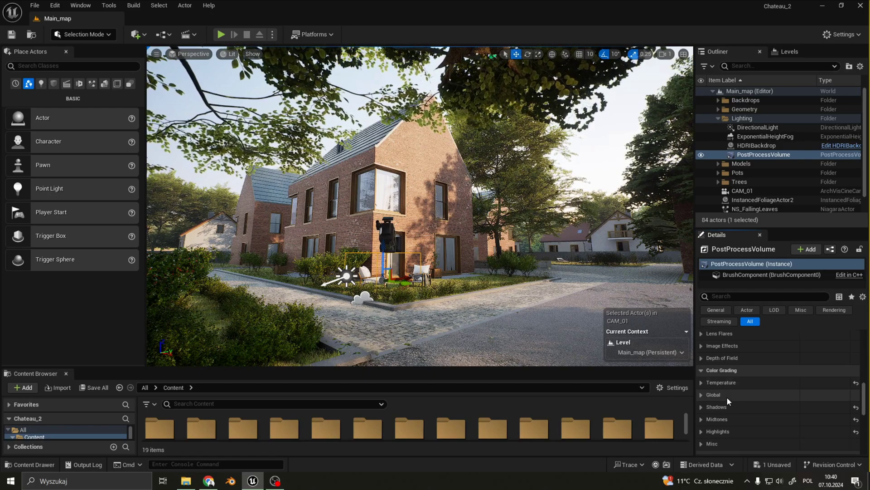
click(702, 420)
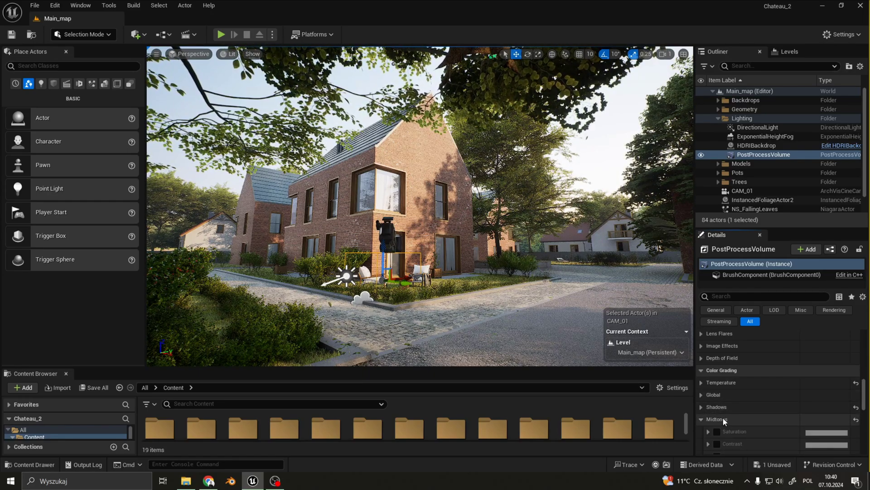
scroll(728, 417, down, 3)
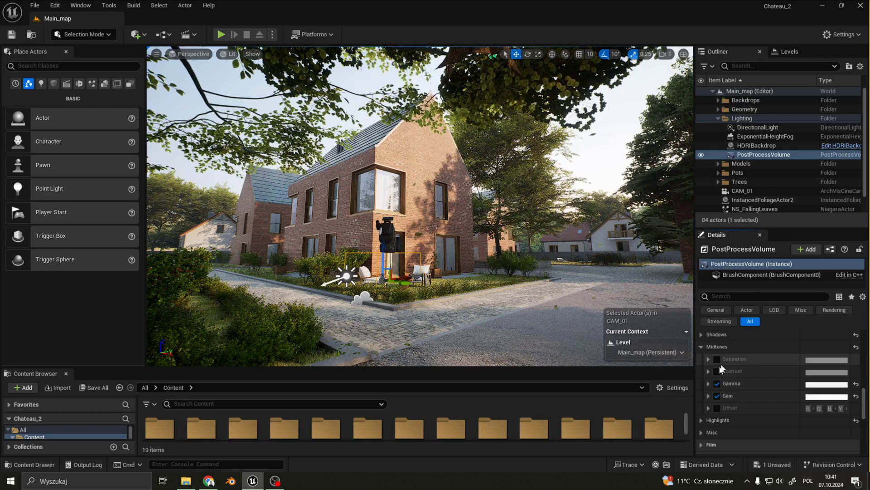
click(708, 384)
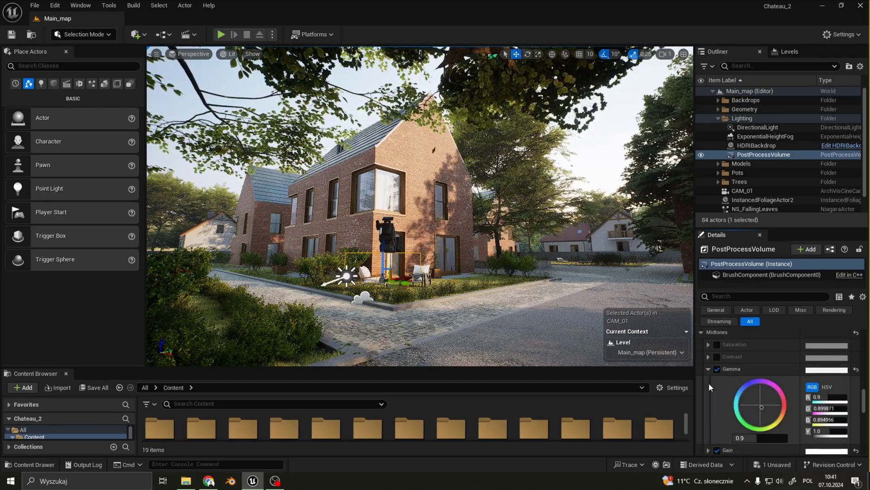
scroll(709, 382, down, 1)
click(708, 370)
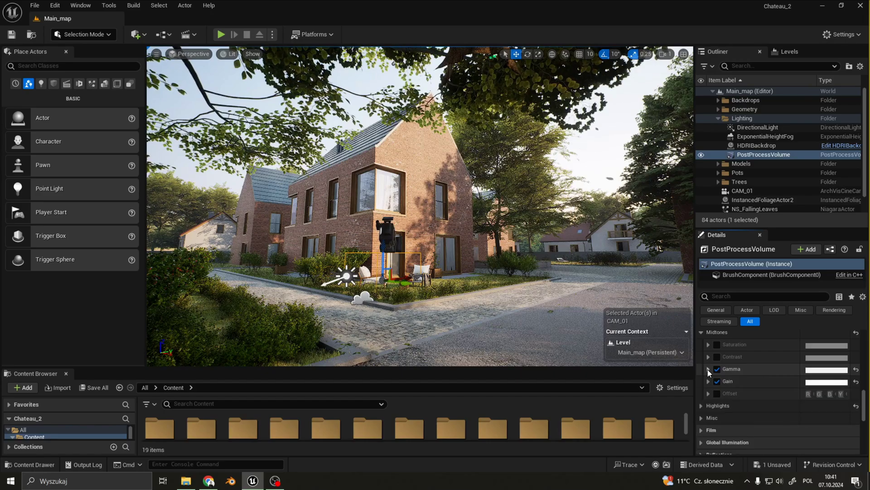
click(708, 382)
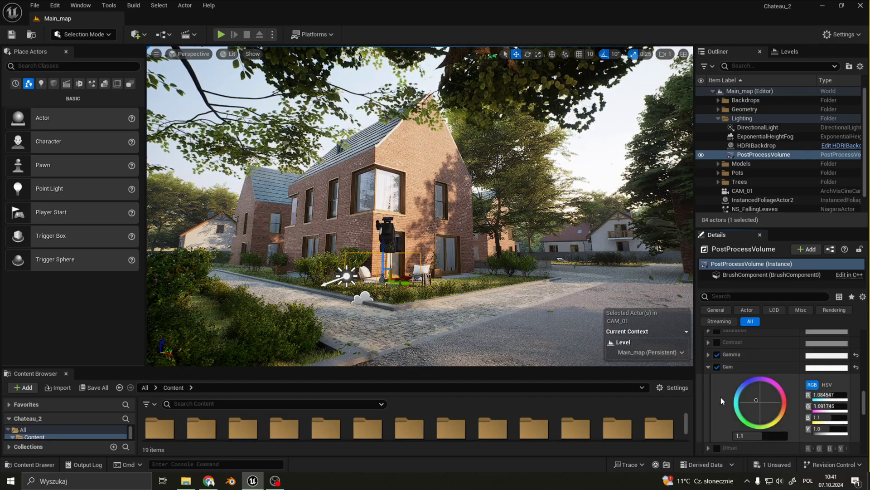
scroll(712, 371, down, 1)
click(709, 367)
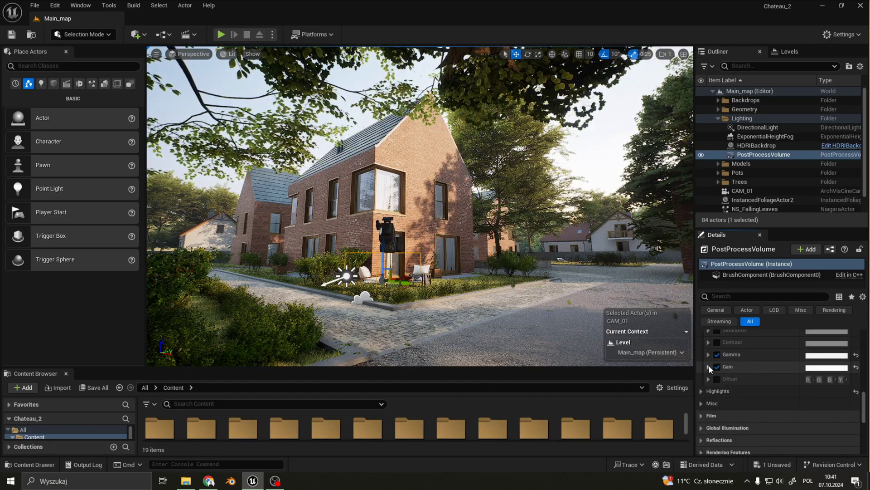
scroll(736, 382, down, 5)
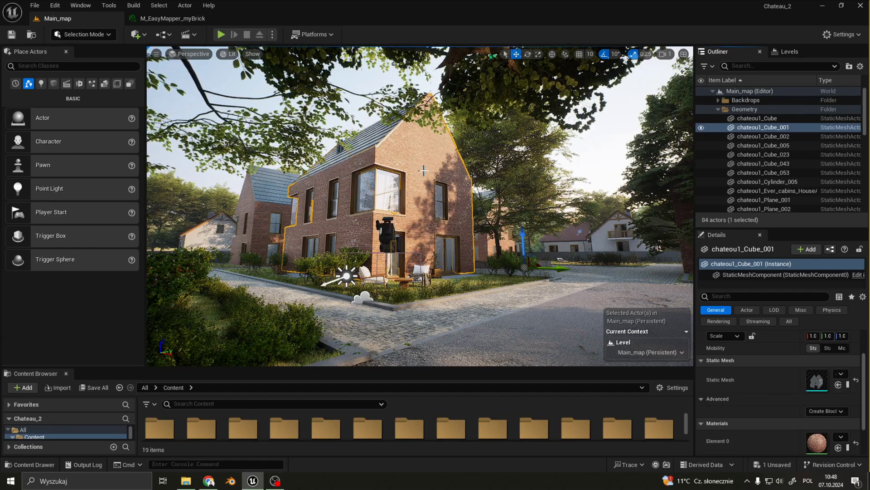
Inspect the house's brick facade up close and view its M_EasyMapper_myBrick material.
right_drag(424, 171, 447, 200)
key(w)
key(s)
key(w)
key(s)
key(a)
key(w)
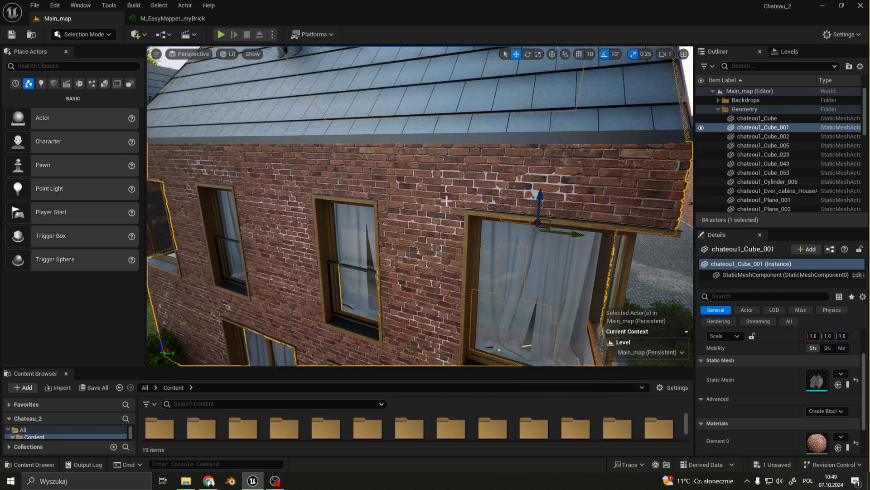
click(183, 19)
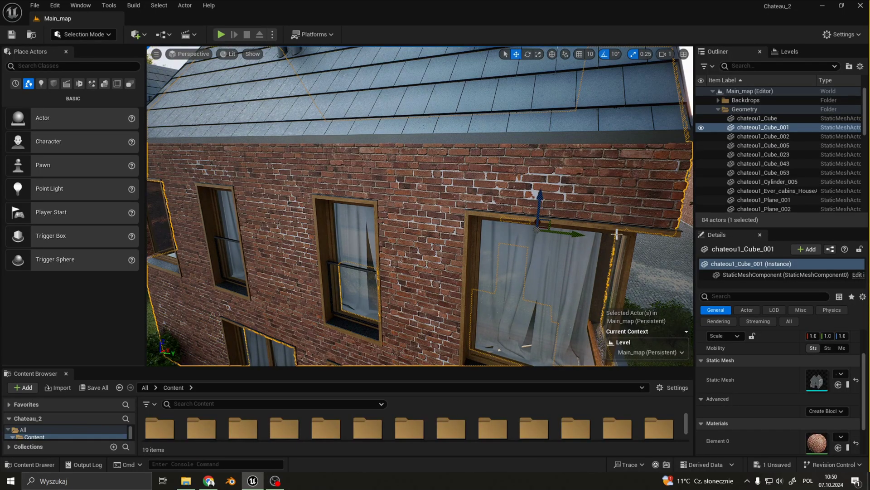
Paint red vertex colors over the upper gable wall of the chateou1_Cube_001 mesh in Modeling Mode and accept them.
key(s)
right_drag(421, 217, 350, 207)
key(s)
key(a)
key(d)
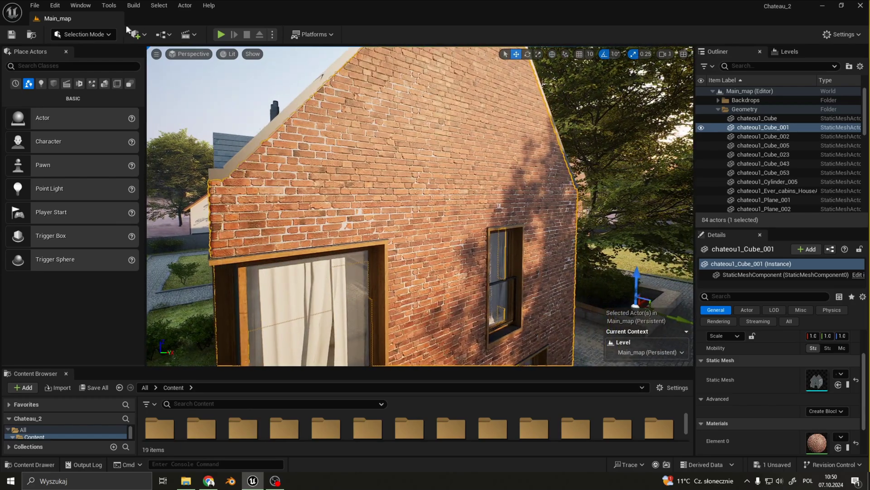
click(109, 34)
click(110, 87)
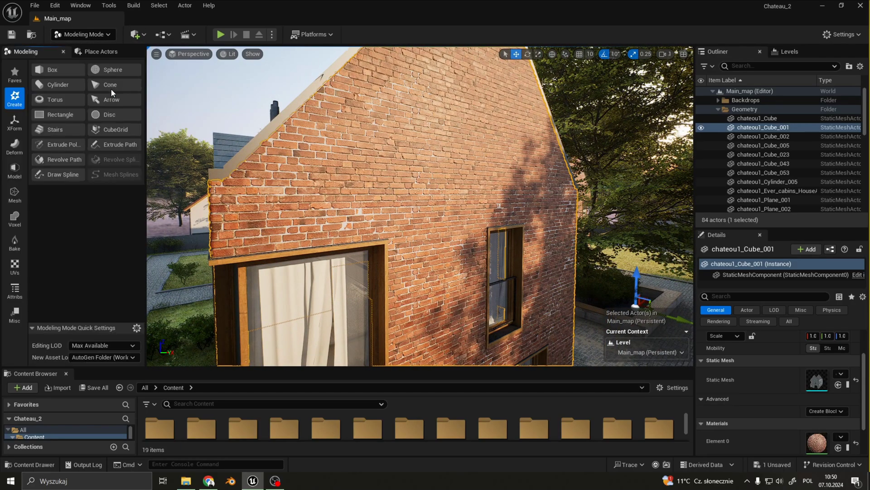
click(24, 294)
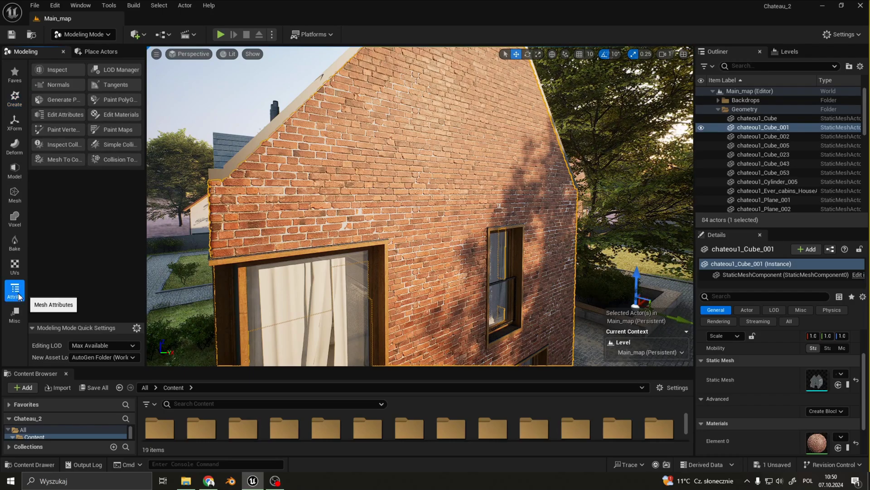
click(64, 129)
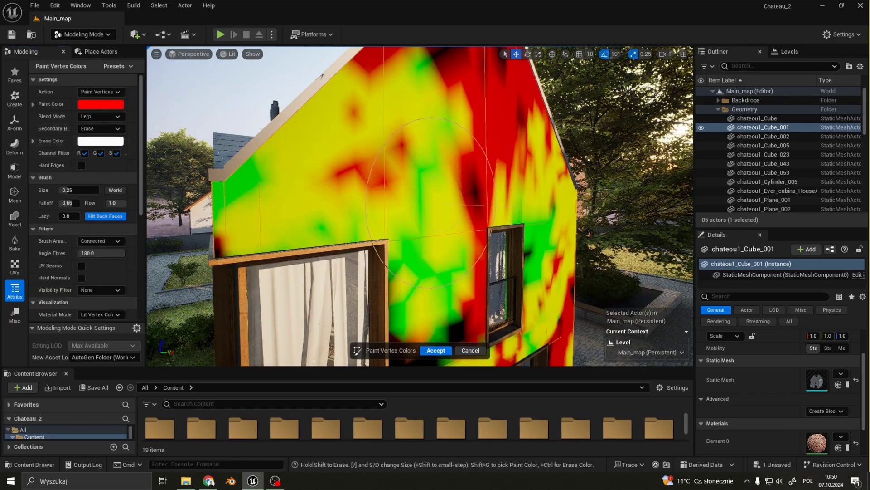
mouse_move(426, 248)
alt+mouse_down()
mouse_move(508, 254)
mouse_move(408, 233)
mouse_move(508, 209)
mouse_move(442, 202)
alt+mouse_up()
mouse_move(437, 145)
mouse_down()
mouse_move(431, 165)
mouse_move(381, 184)
mouse_move(393, 190)
mouse_move(412, 180)
mouse_up()
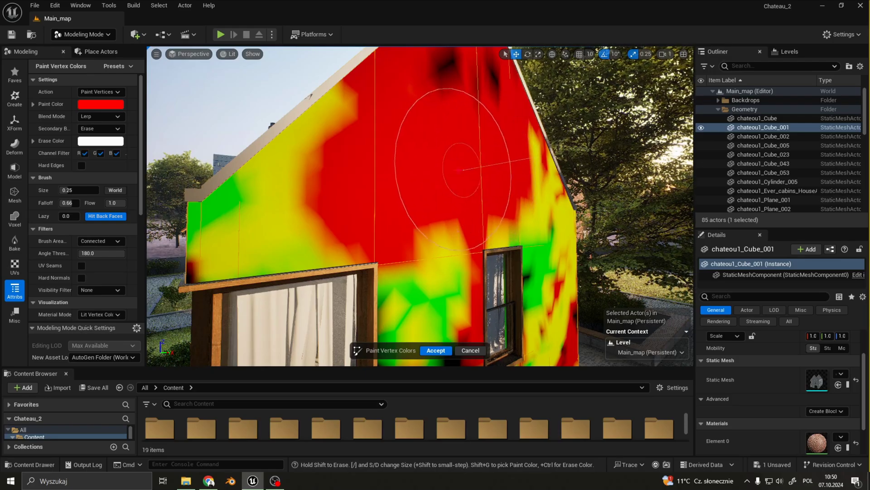
mouse_move(442, 173)
alt+mouse_down()
mouse_move(442, 195)
mouse_move(454, 192)
alt+mouse_up()
right_drag(453, 190, 441, 211)
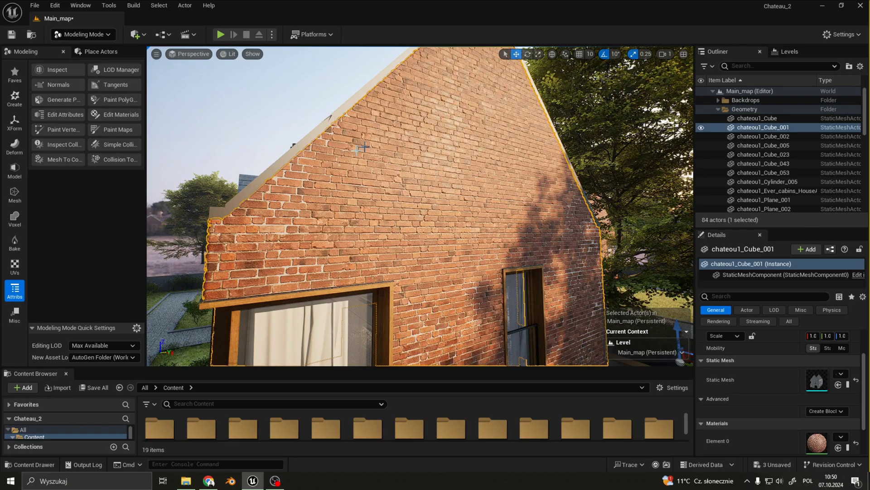
Look over the painted brick walls, the cobbled path and the garden terrace around the house.
right_drag(432, 235, 390, 297)
key(a)
key(s)
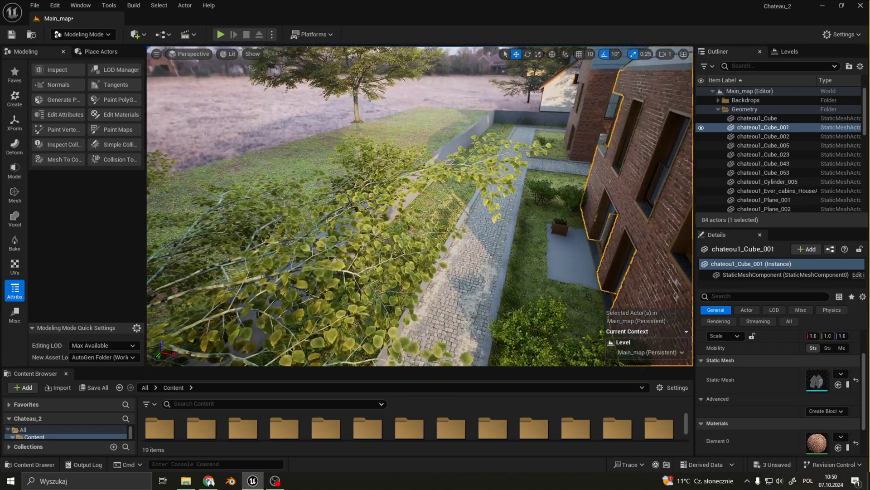
right_drag(412, 254, 387, 257)
key(a)
key(d)
key(s)
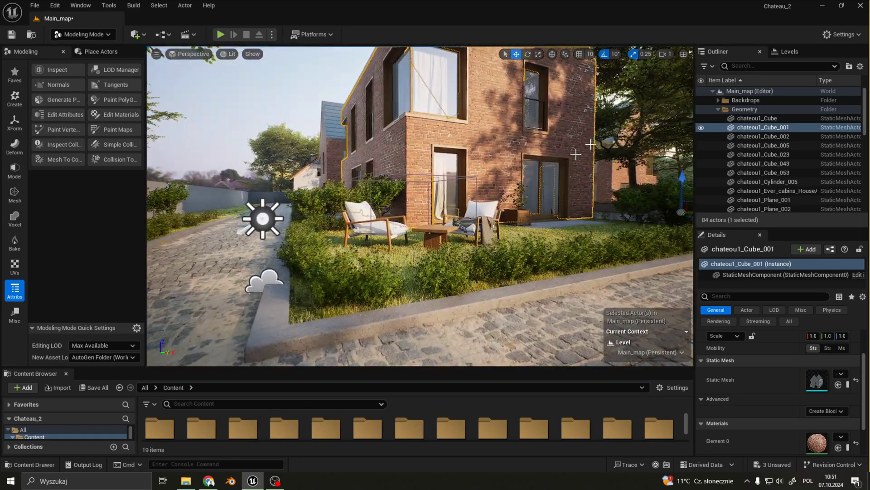
Show only the CAM_05 camera level in Selection Mode and inspect the wooden planter through the CAM_05 camera.
click(779, 56)
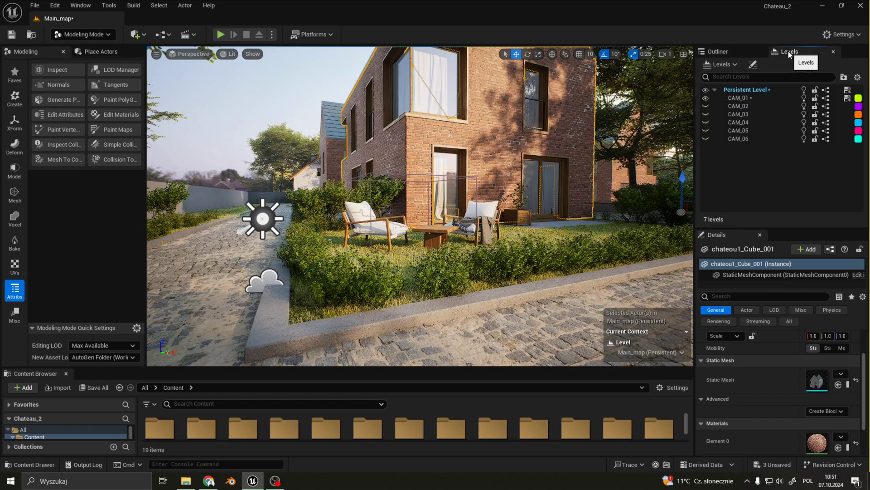
click(705, 131)
key(shift+1)
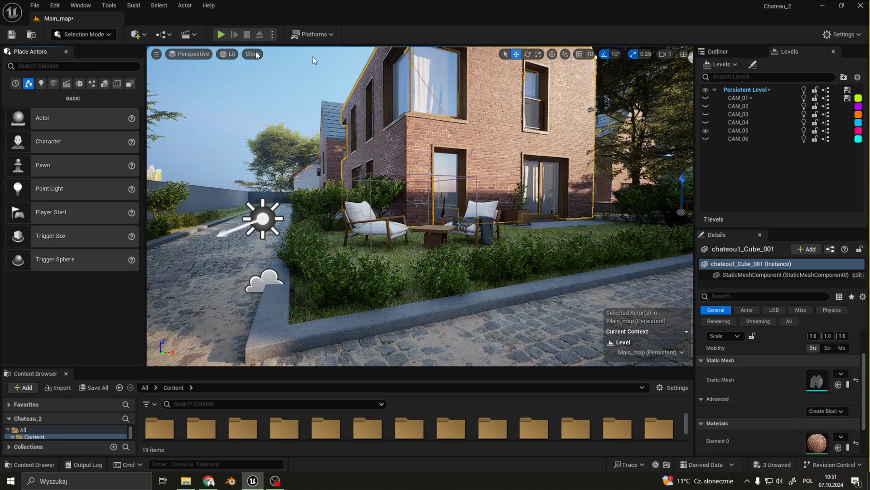
click(192, 55)
click(203, 166)
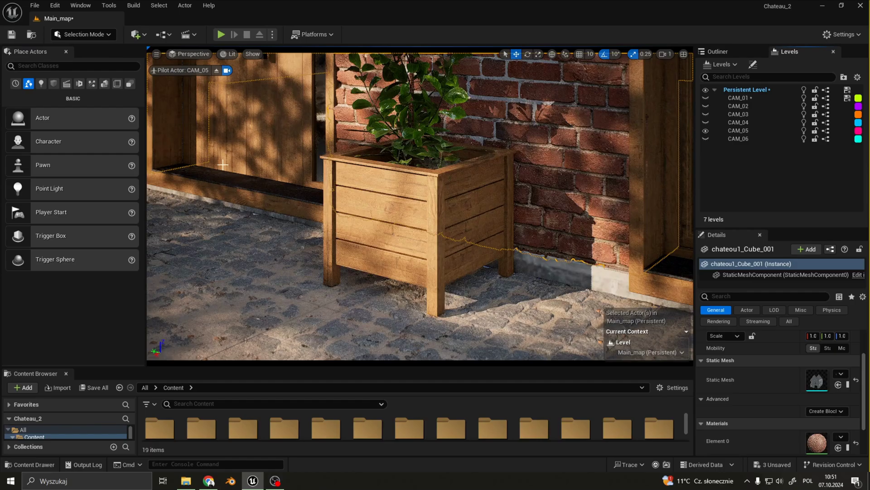
right_drag(464, 215, 551, 122)
key(s)
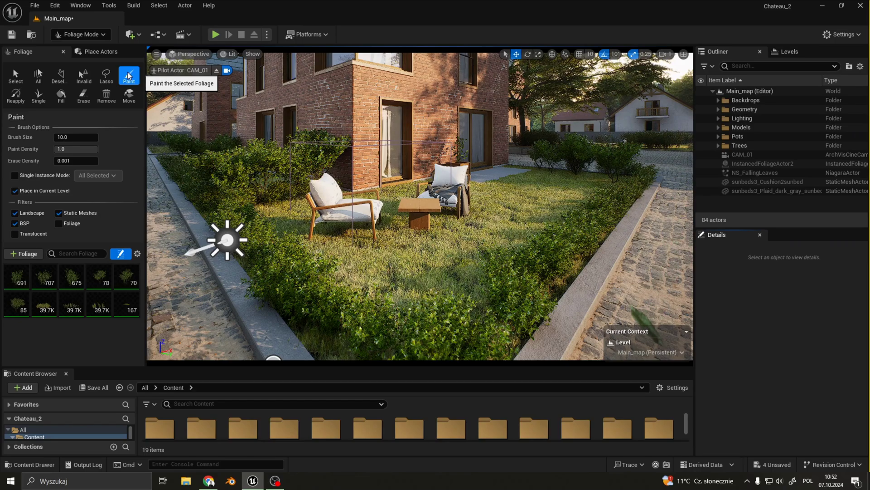
Examine the Fill and Erase foliage tools and inspect the grass and shrubs around the garden terrace.
click(61, 96)
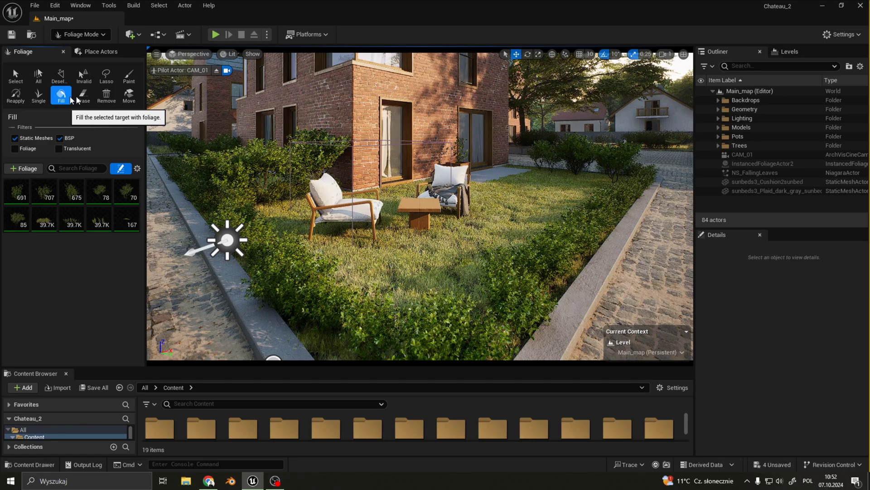
click(84, 96)
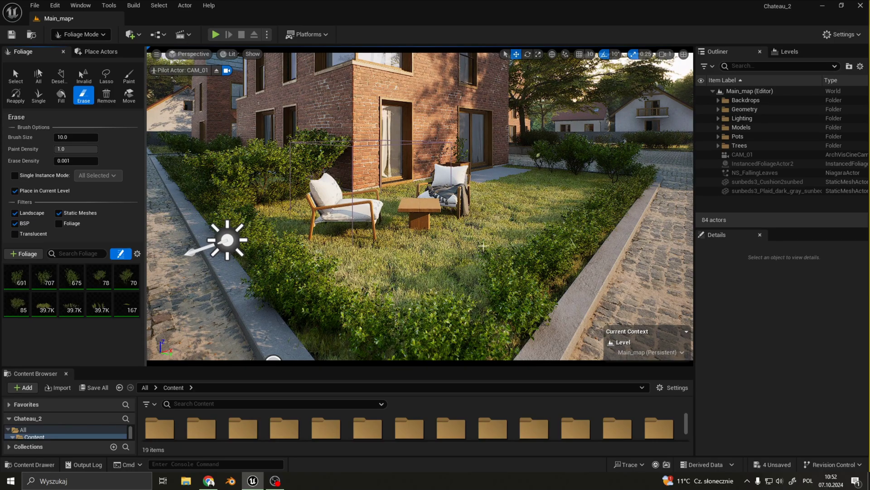
right_drag(492, 236, 635, 228)
key(d)
key(a)
key(w)
key(s)
key(s)
key(w)
key(a)
key(w)
key(a)
right_drag(521, 237, 428, 250)
key(s)
key(d)
key(s)
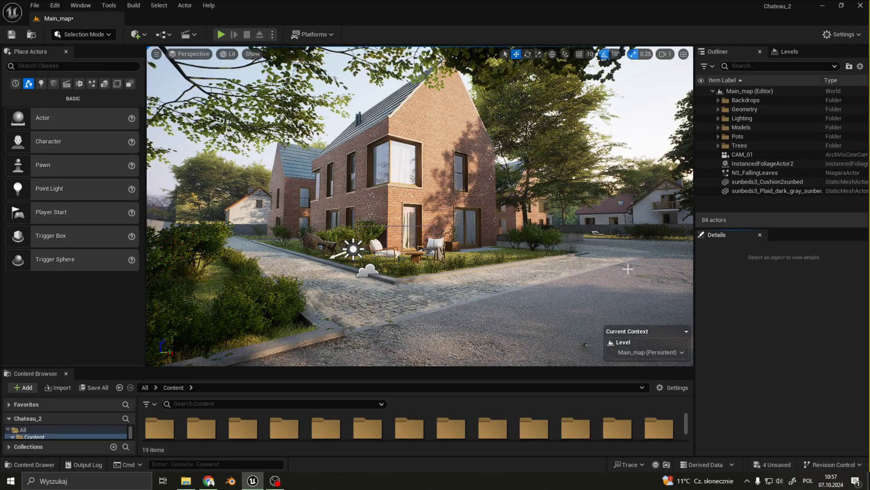
Examine the house's facades, trees and surrounding lawn from several sides.
right_drag(619, 279, 519, 282)
key(w)
key(d)
key(d)
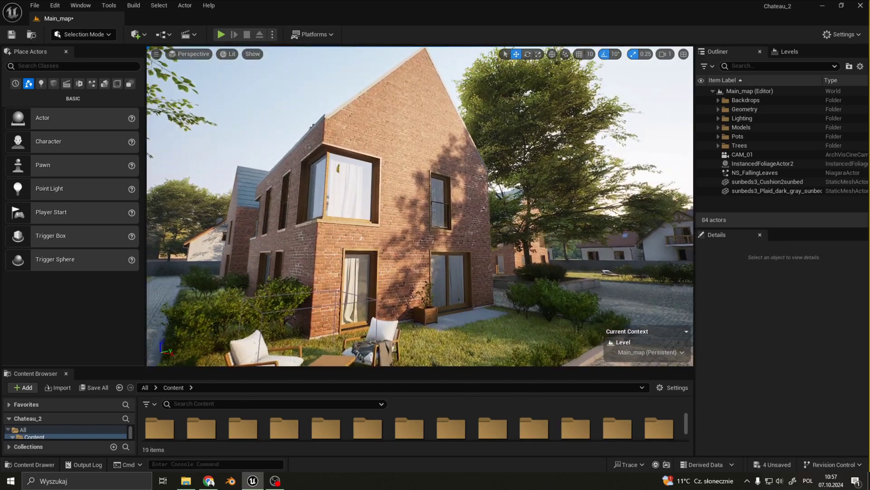
key(s)
right_drag(420, 206, 423, 238)
key(w)
key(w)
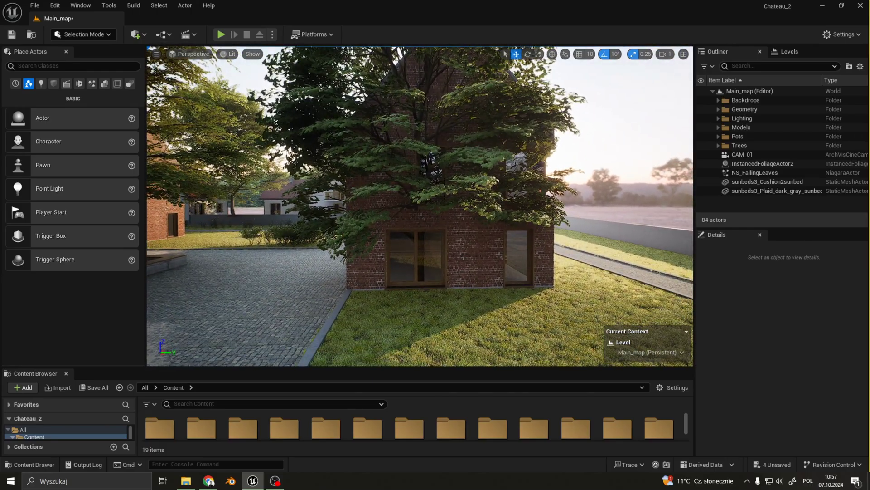
key(s)
right_drag(419, 207, 481, 212)
key(a)
key(w)
key(a)
key(w)
mouse_move(615, 286)
right_down()
mouse_move(613, 301)
mouse_move(615, 286)
right_up()
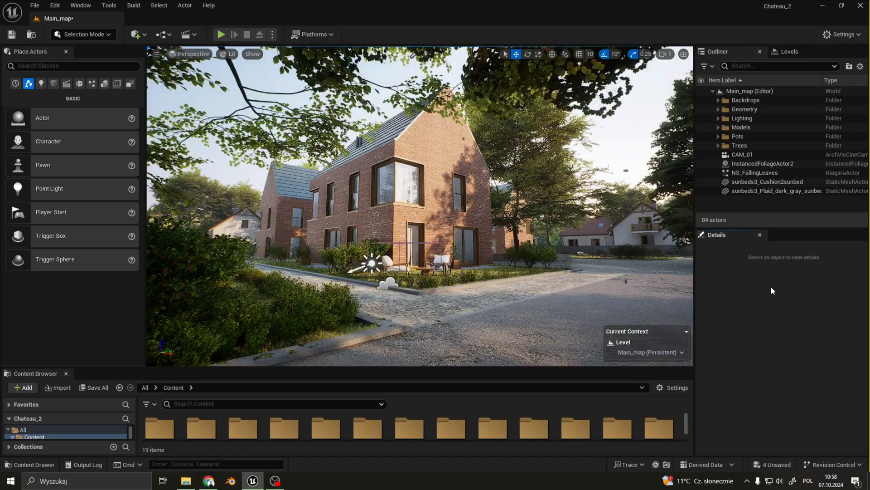
Switch the viewport to CAM_01, open the CAM_01 level sequence from the Animation folder and place the playhead near its start.
click(195, 54)
click(216, 168)
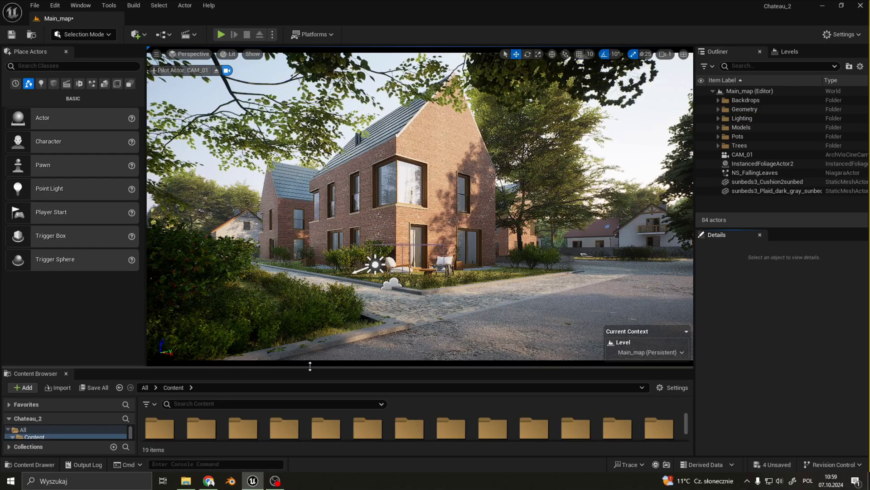
drag(311, 367, 311, 326)
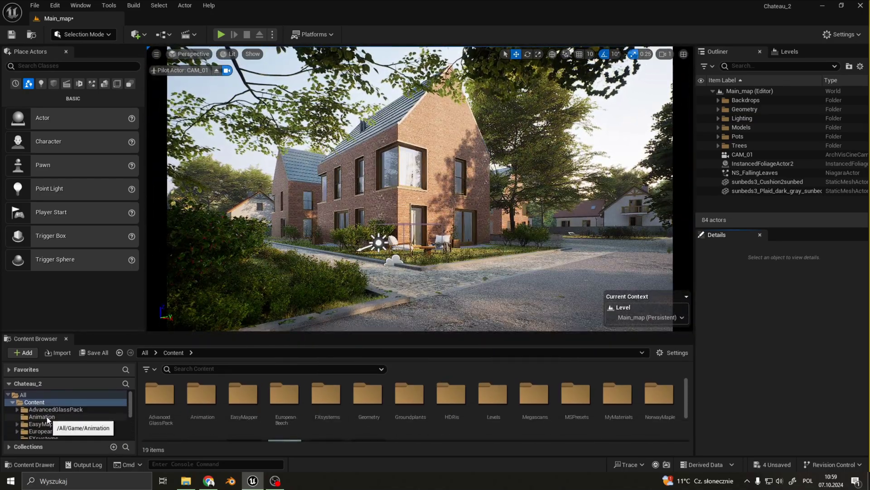
click(41, 416)
click(165, 399)
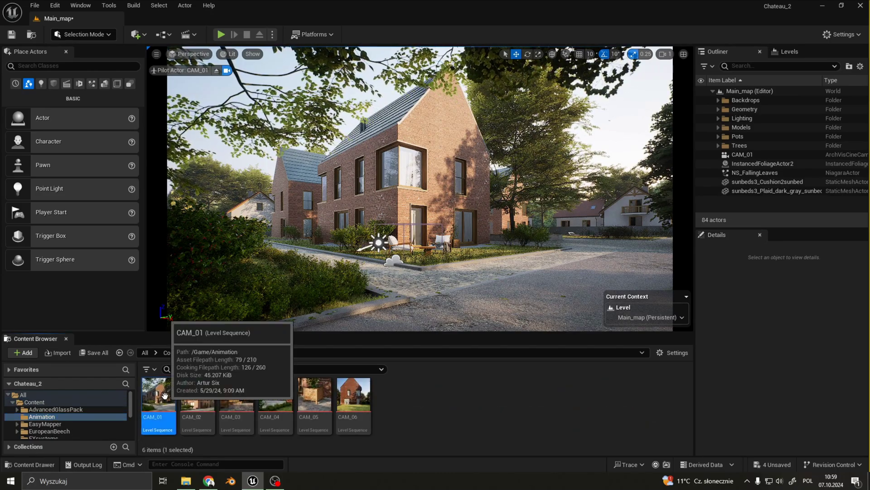
drag(412, 110, 333, 278)
mouse_move(321, 309)
mouse_down()
mouse_move(550, 323)
mouse_move(321, 319)
mouse_up()
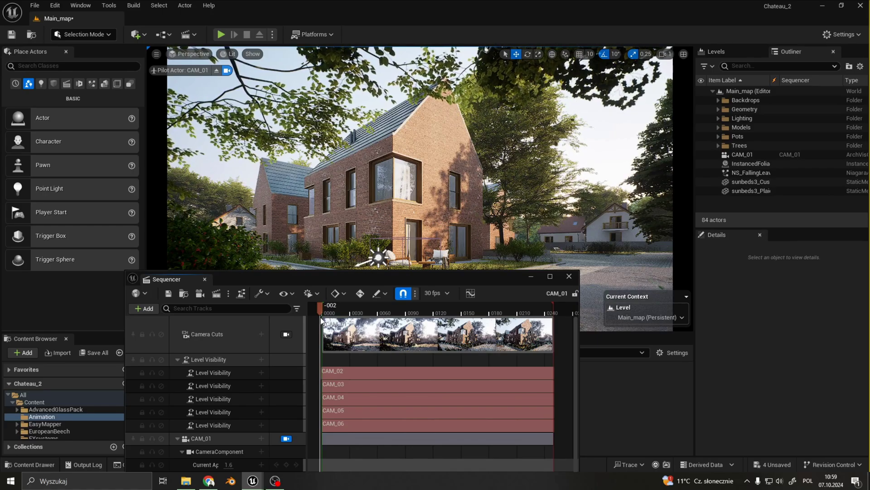
Scrub the playhead slightly past the start of the CAM_01 level sequence.
mouse_move(321, 320)
mouse_down()
mouse_move(519, 313)
mouse_move(328, 324)
mouse_up()
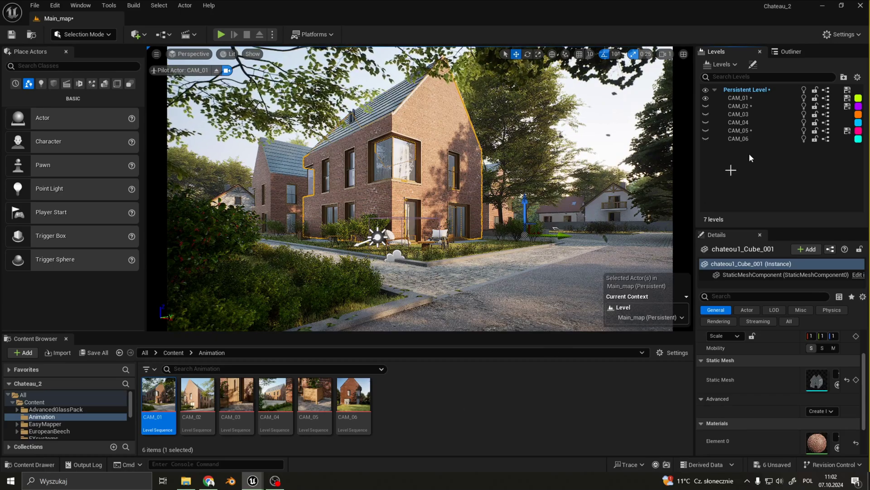
Hide the CAM_01 camera level and make the CAM_02 level visible in its place.
click(739, 107)
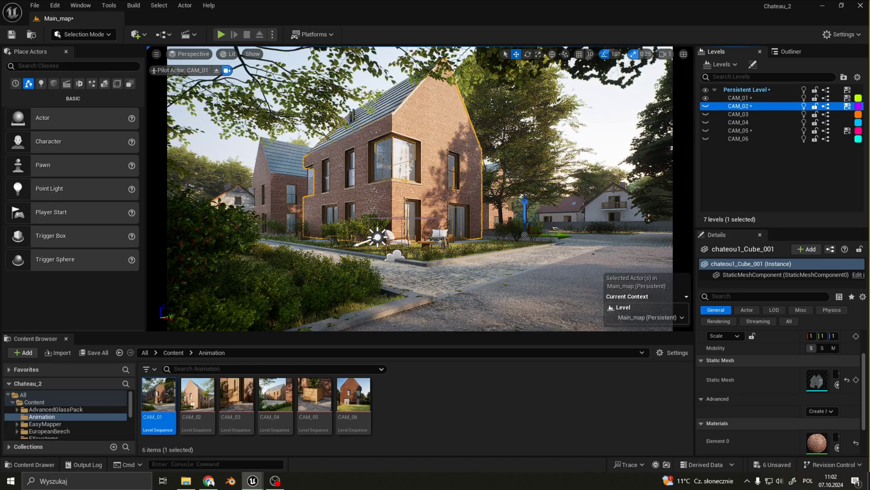
click(737, 98)
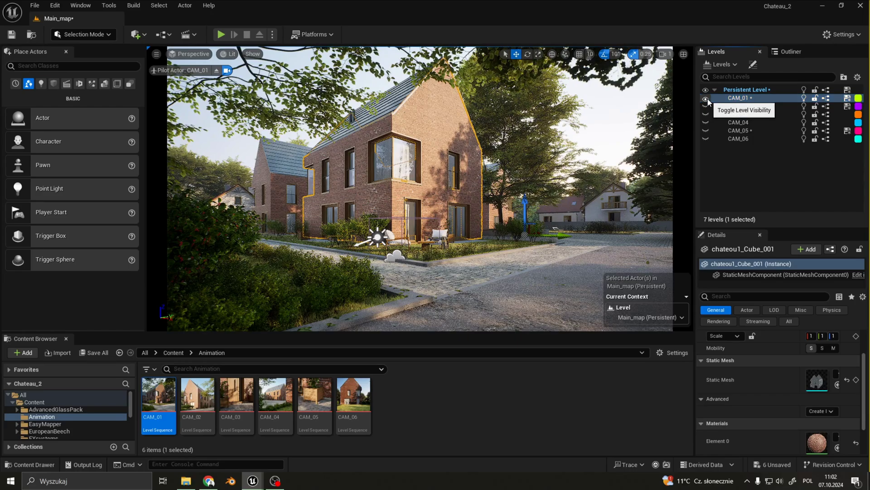
click(707, 98)
click(725, 107)
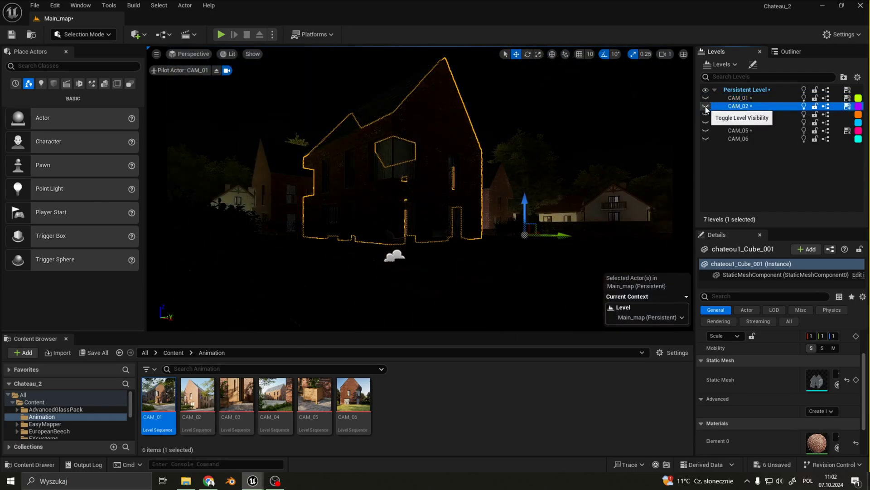
click(706, 107)
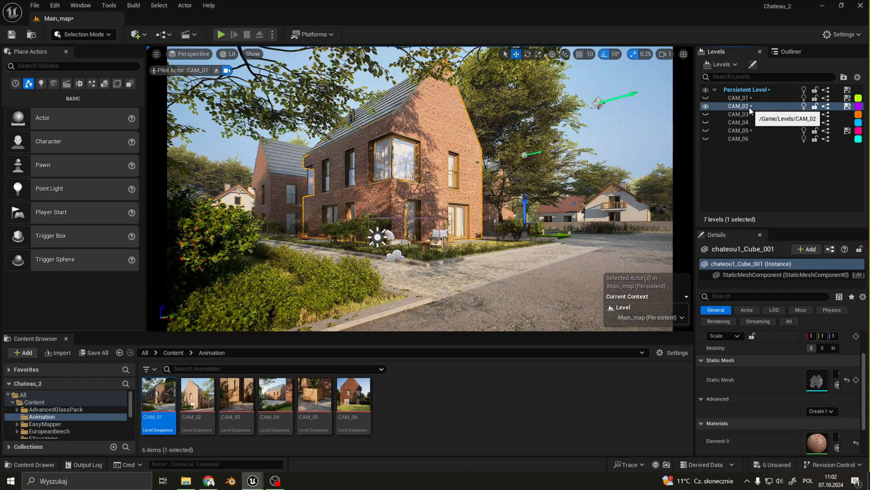
Stop piloting CAM_01, pilot the CAM_02 camera and reframe its view of the house corner from slightly farther away.
click(217, 70)
click(197, 53)
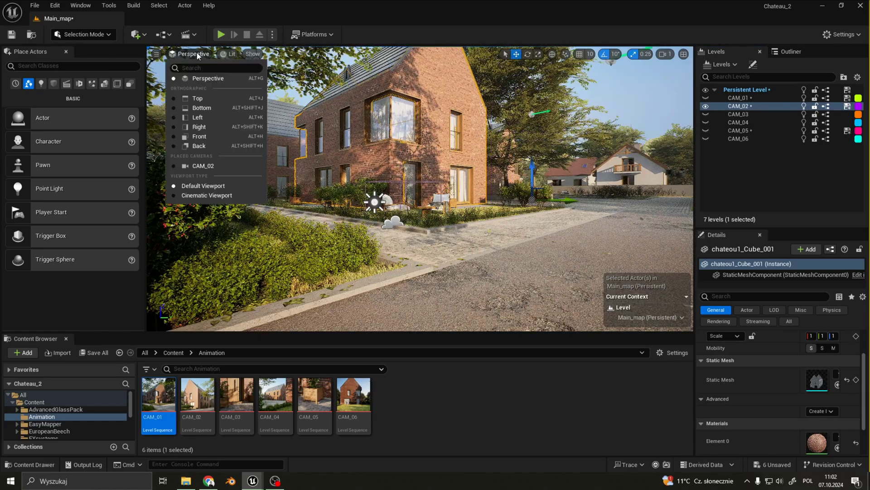
click(211, 167)
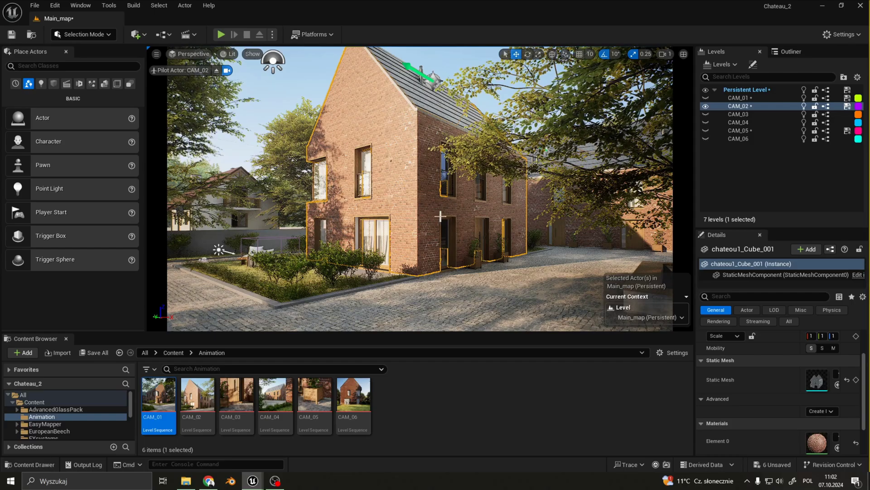
right_drag(452, 170, 453, 146)
key(w)
key(s)
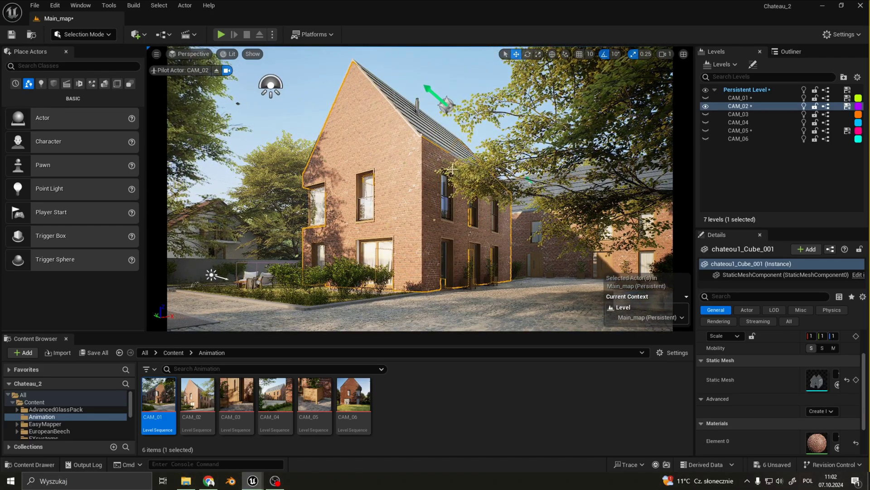
Open the CAM_01 level sequence, send it to the Movie Render Queue and apply the My_preset_render_lumen configuration to its job.
double_click(159, 395)
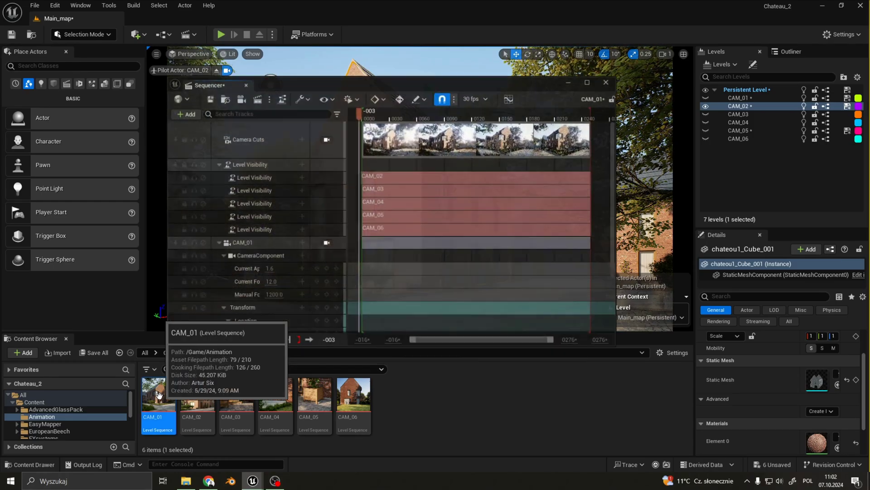
click(257, 94)
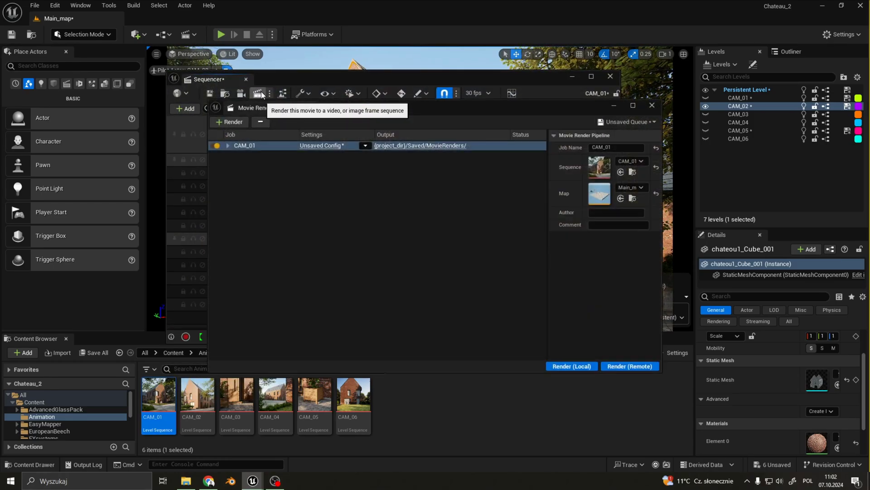
click(365, 146)
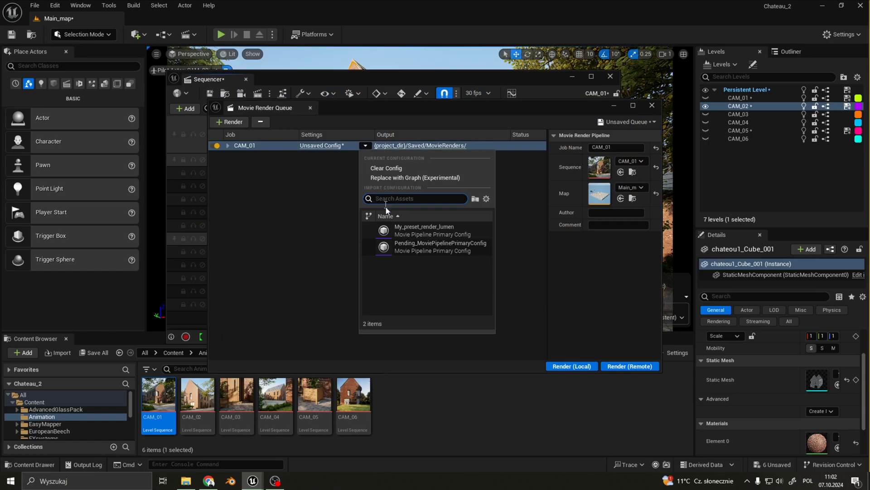
click(417, 230)
Open the CAM_01 job's render configuration and examine its PNG export, ArchVis Deferred Rendering, Anti-aliasing and Output settings.
click(336, 145)
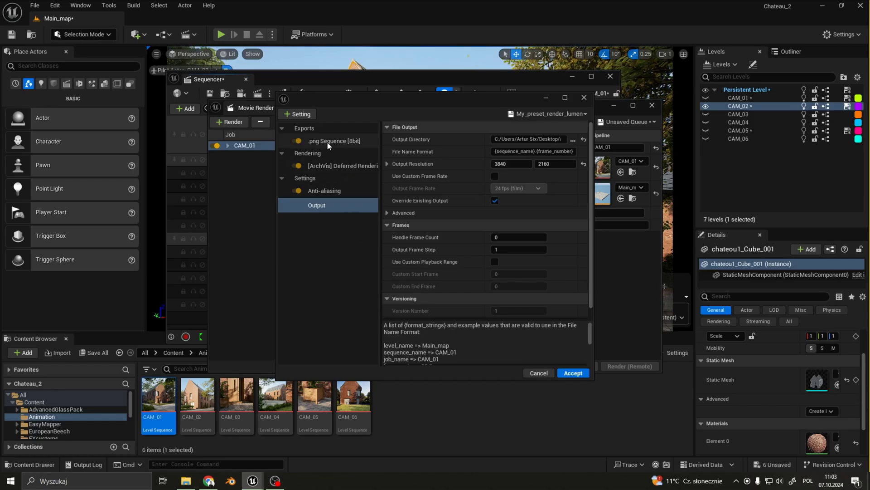
click(342, 140)
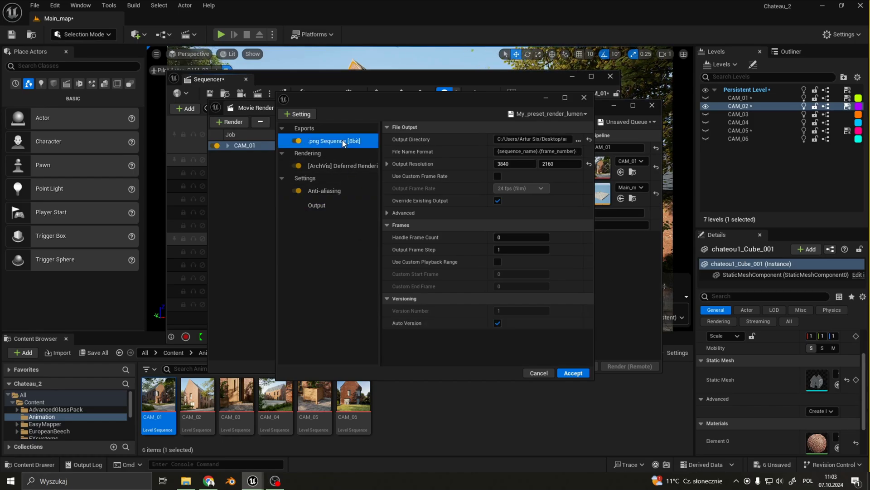
click(349, 167)
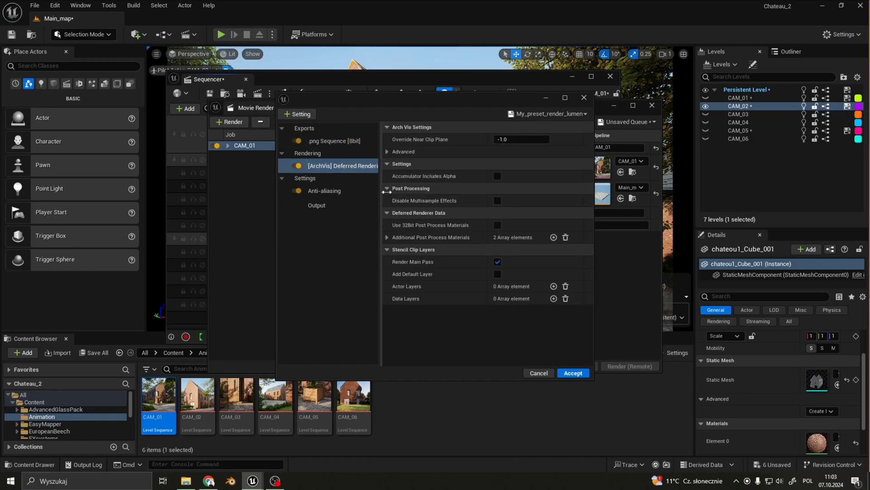
drag(386, 191, 408, 193)
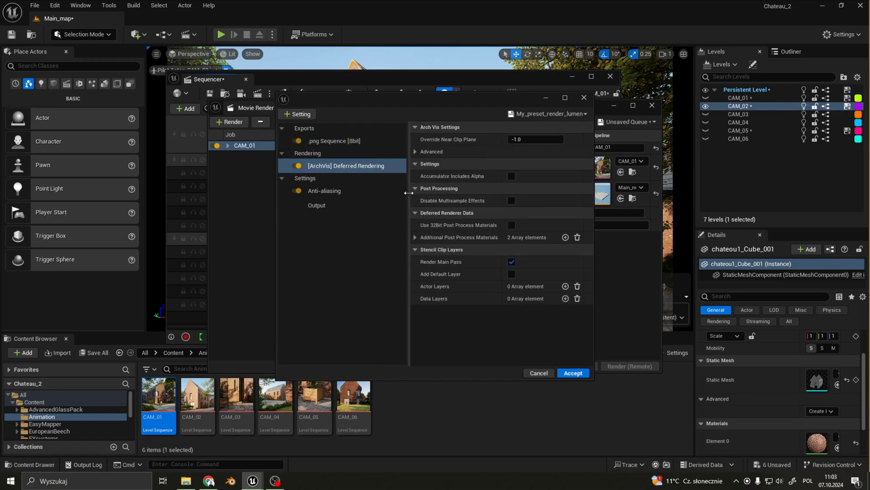
click(336, 192)
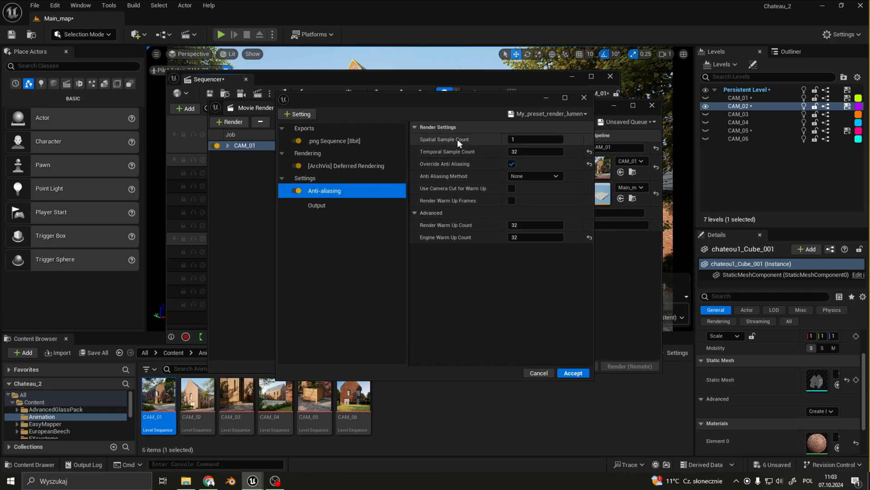
mouse_move(461, 140)
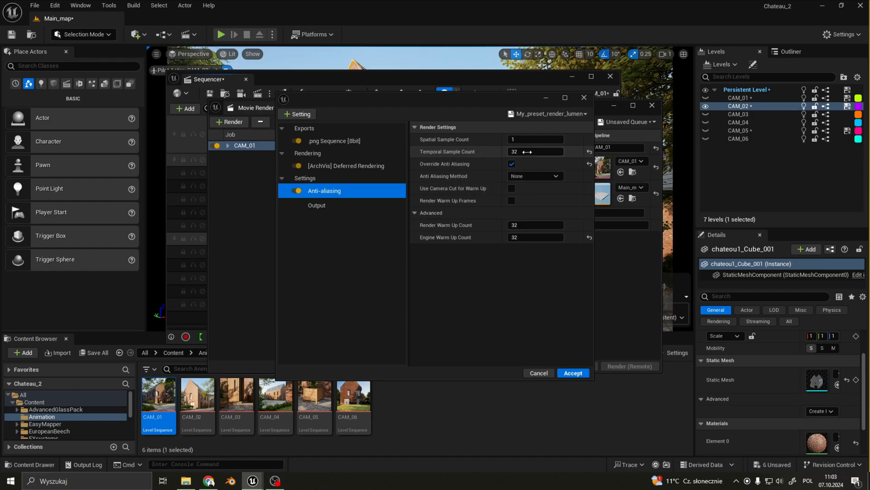
click(342, 206)
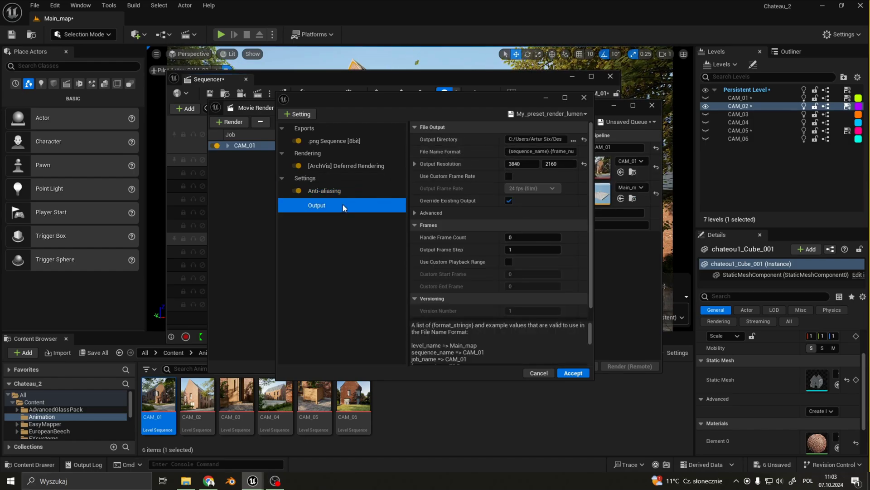